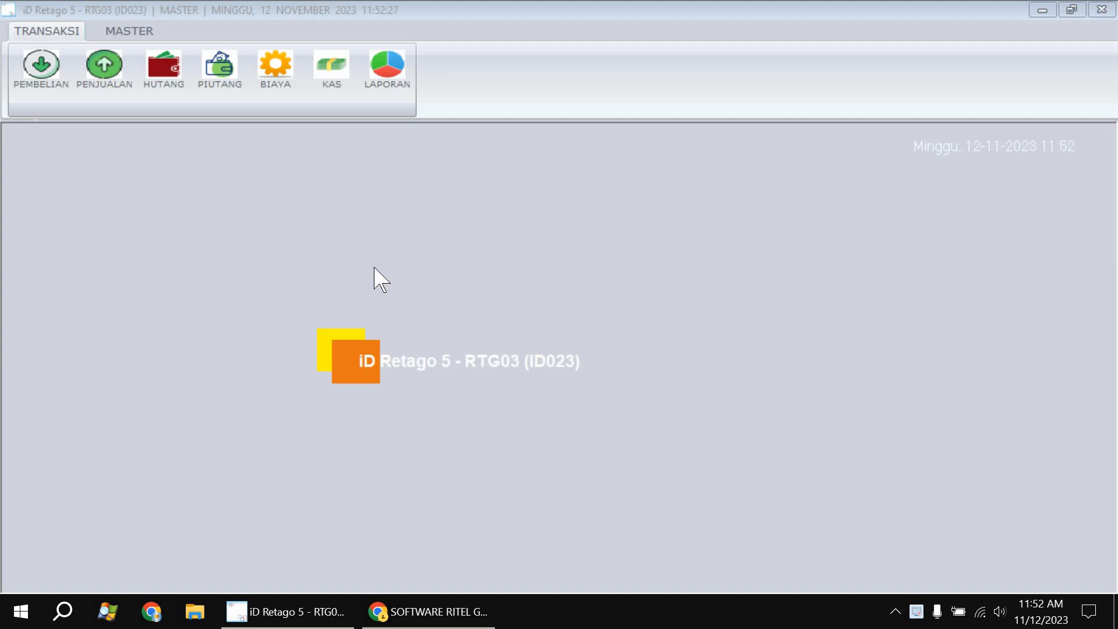
Open the PENJUALAN sales section from the TRANSAKSI toolbar.
left_click(111, 84)
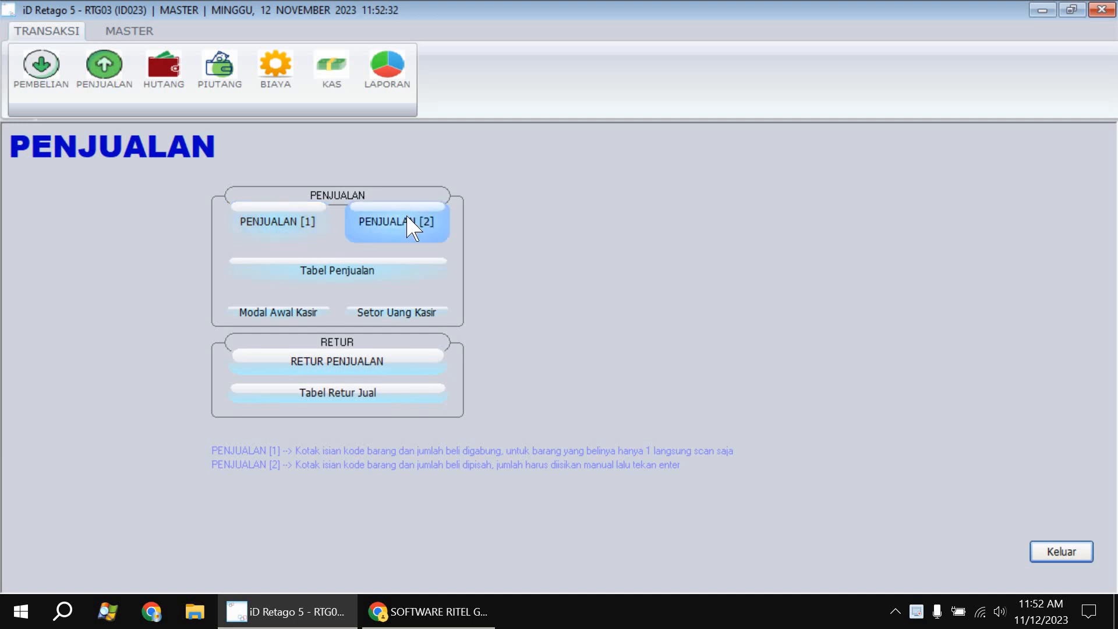
Open the PENJUALAN [1] cash sales form and maximize it to full screen.
left_click(280, 220)
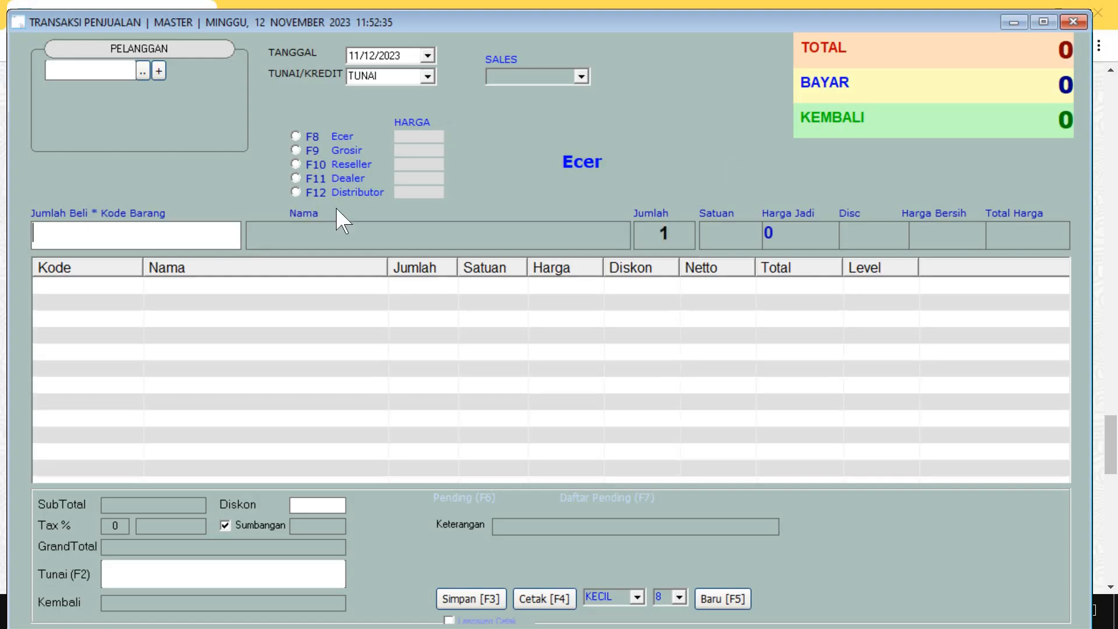
left_click(1043, 22)
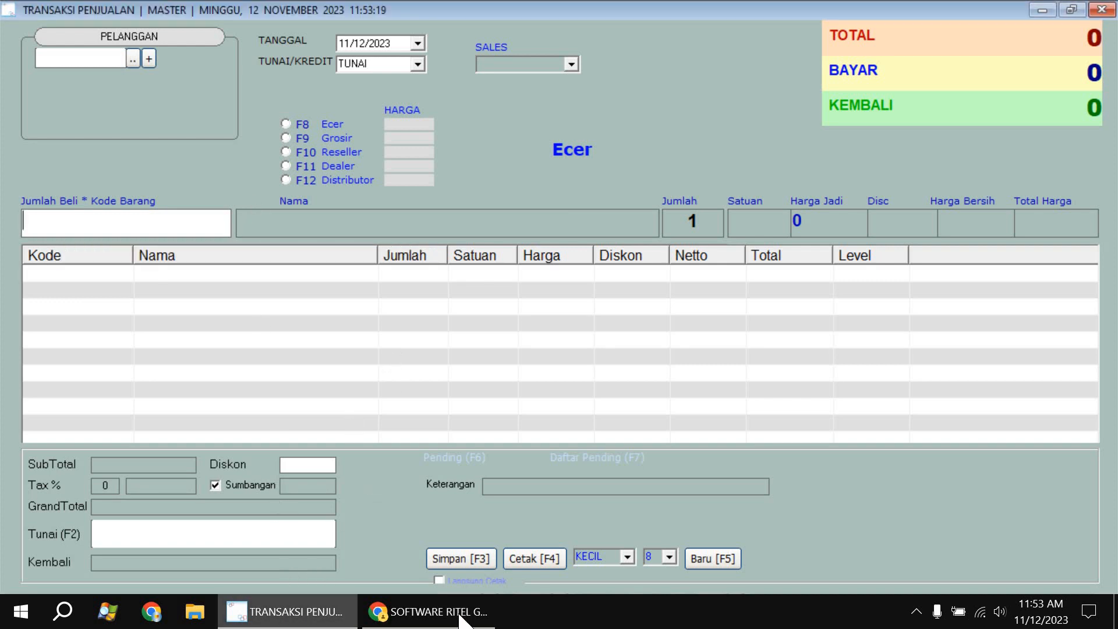
left_click(428, 611)
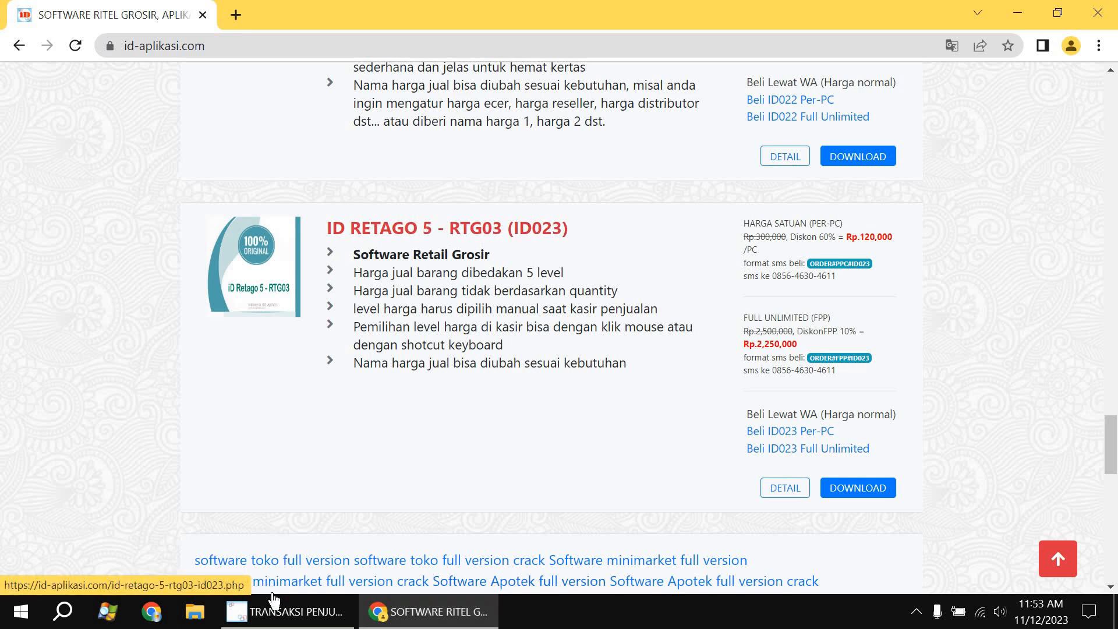
left_click(287, 610)
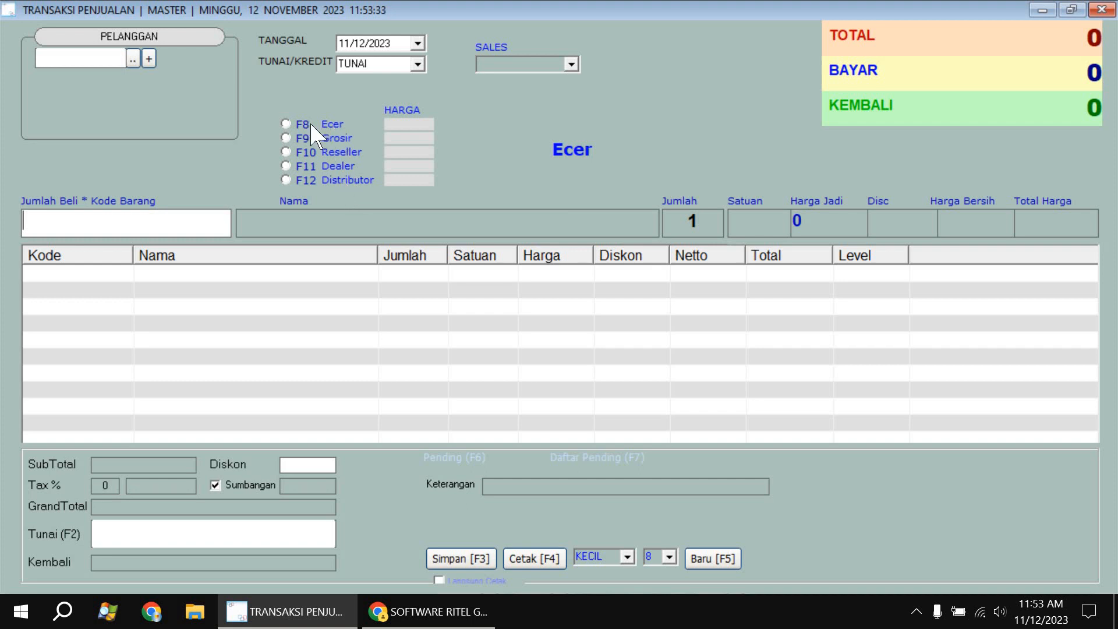
Try the Ecer, Grosir and Reseller price options, then settle on Distributor (F12) pricing.
left_click(286, 124)
left_click(286, 138)
left_click(286, 152)
left_click(296, 180)
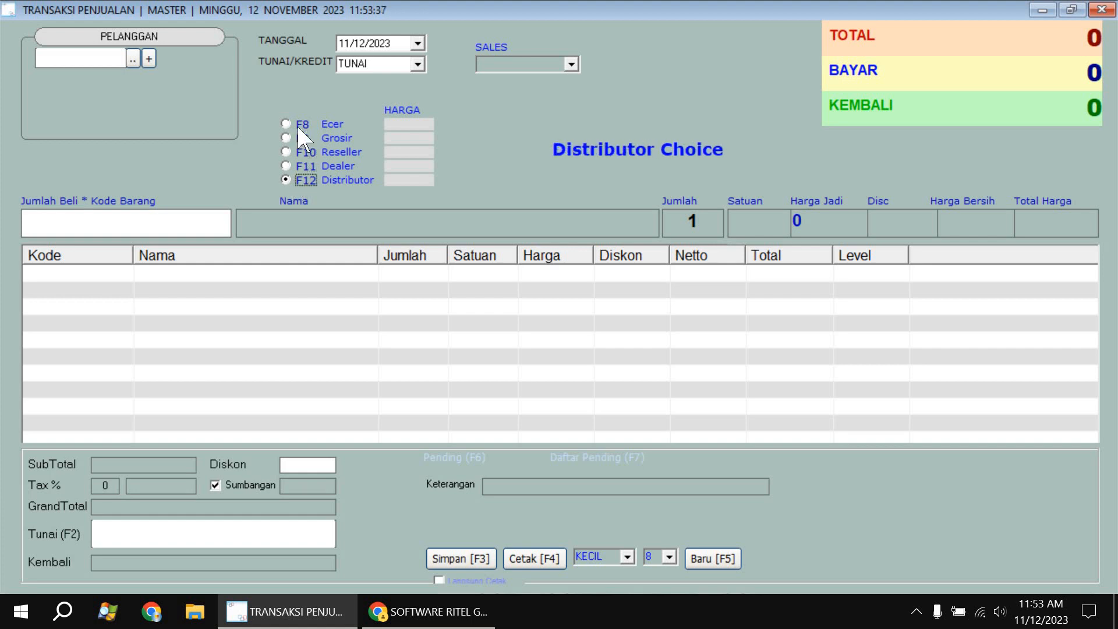
left_click(302, 124)
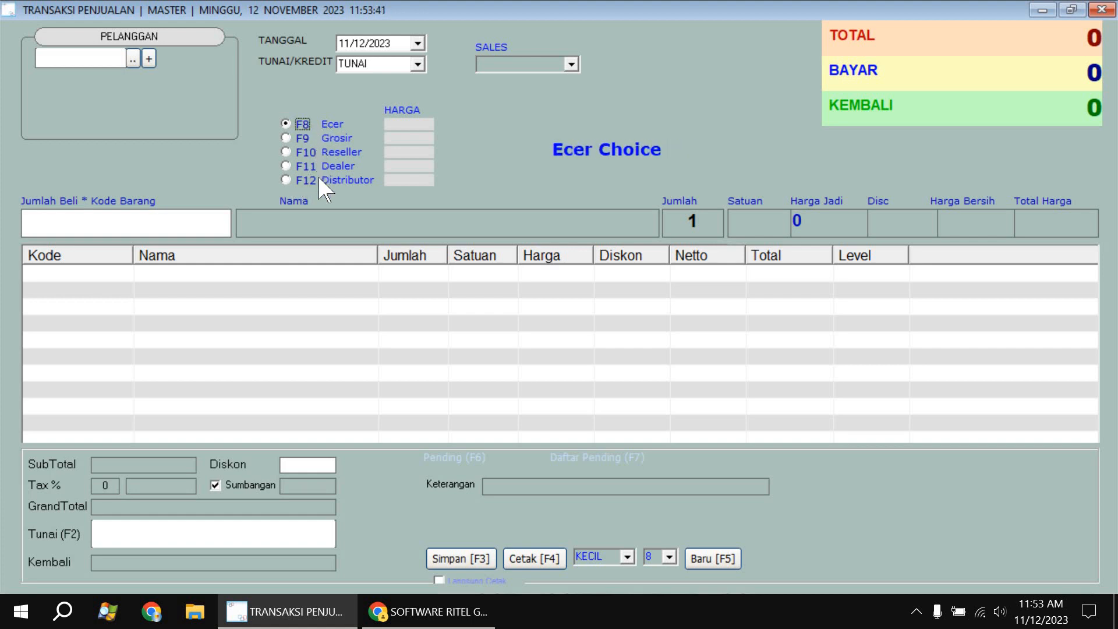
left_click(298, 180)
key("F12")
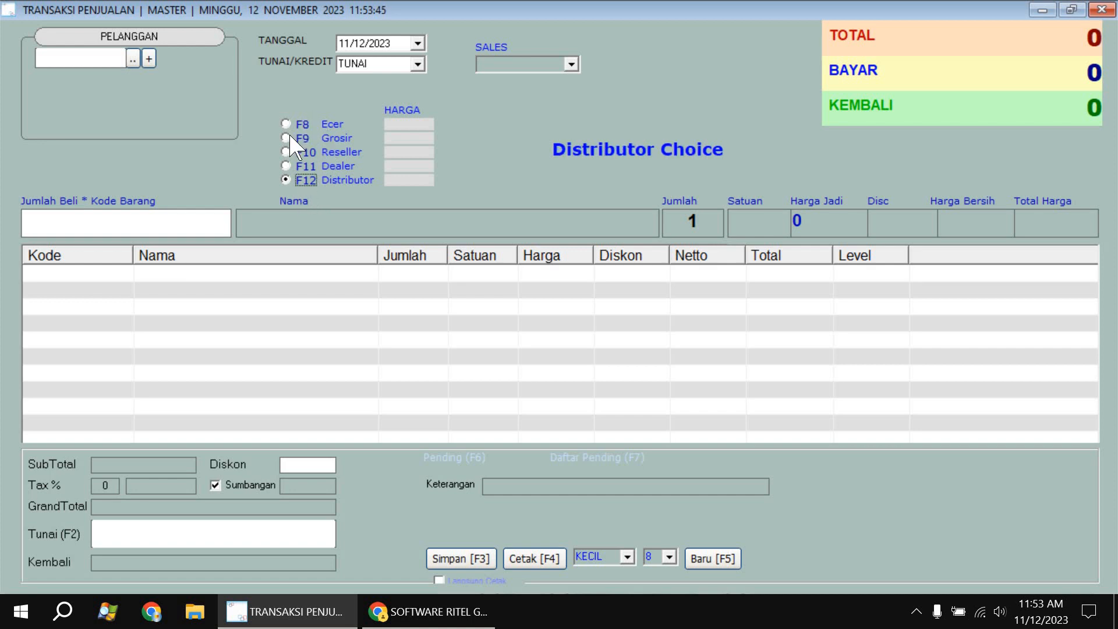
left_click(155, 223)
Add Indomie Goreng, Nuvo Anti Bacterial 250ml and 8 Insto Regular by barcode.
type("089686010947")
key("Return")
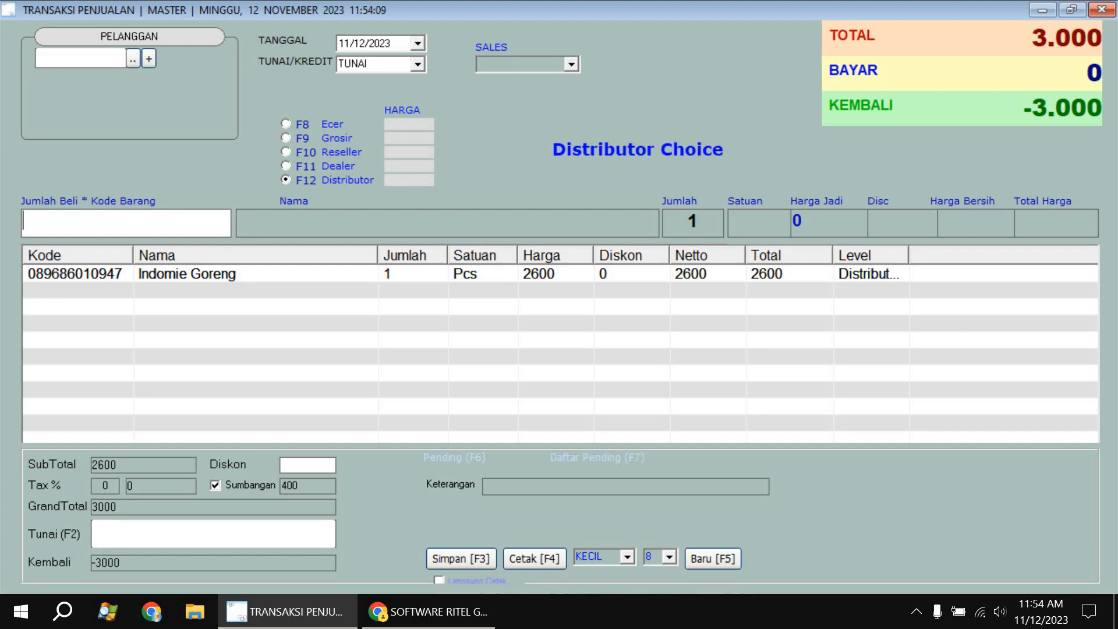
type("89988666101")
key("Return")
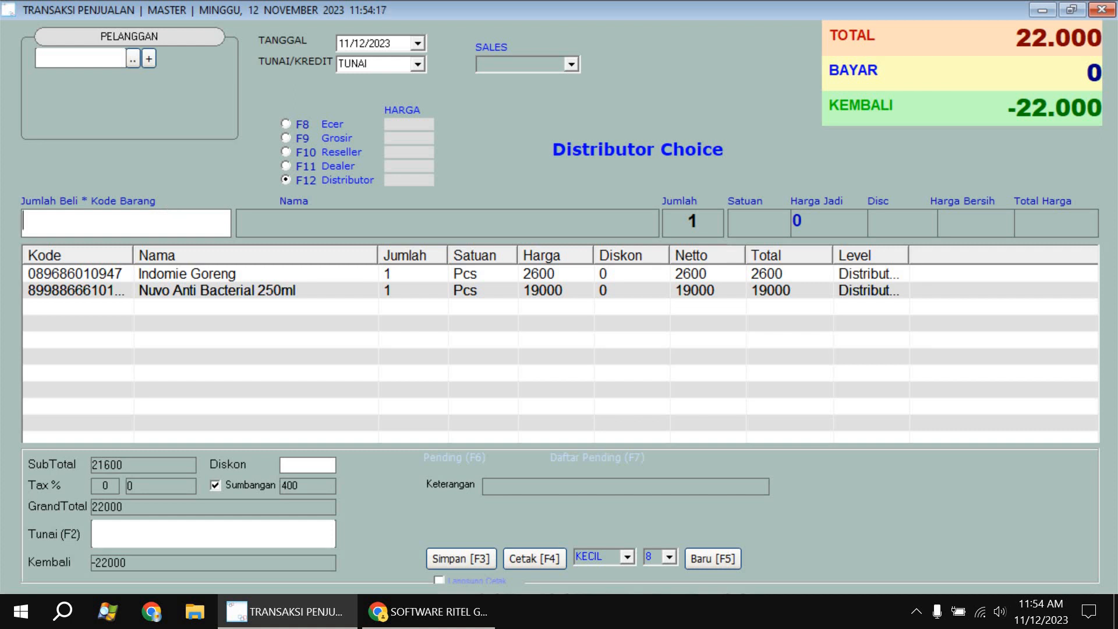
type("8*")
type("88850152200")
key("Return")
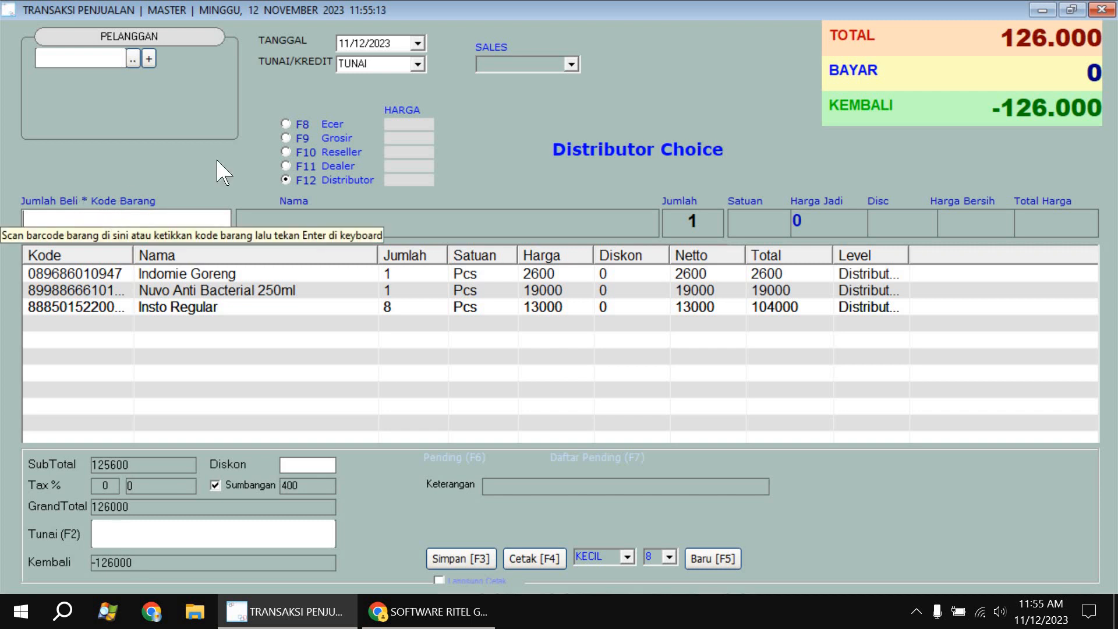
key("F1")
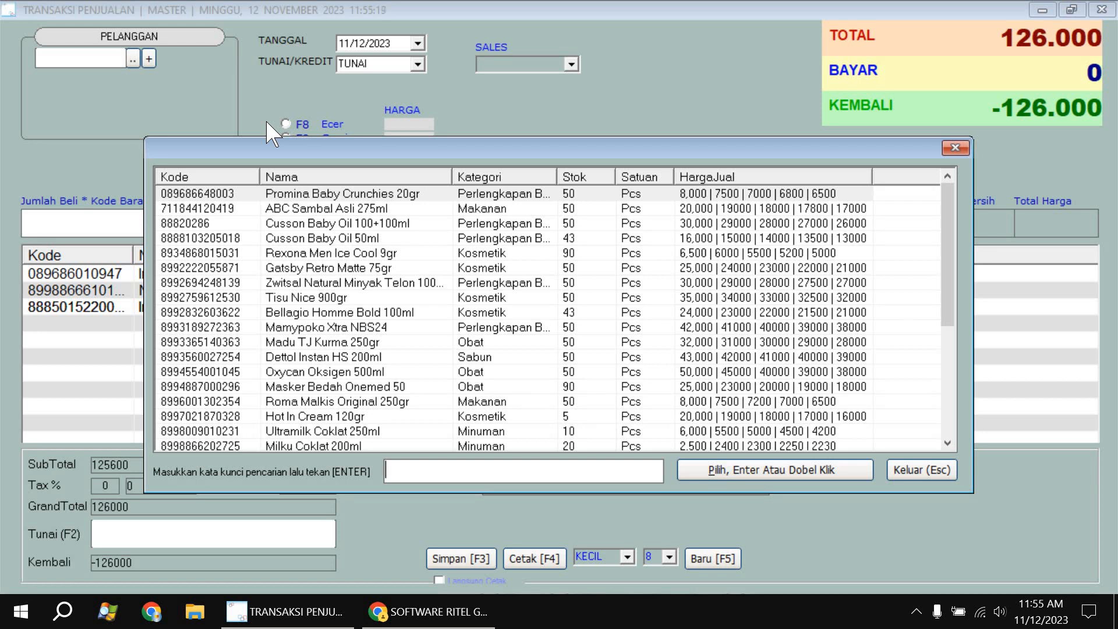
Search 'roma' and add ten Roma Malkis Original 250gr to the sale.
type("roma")
key("Return")
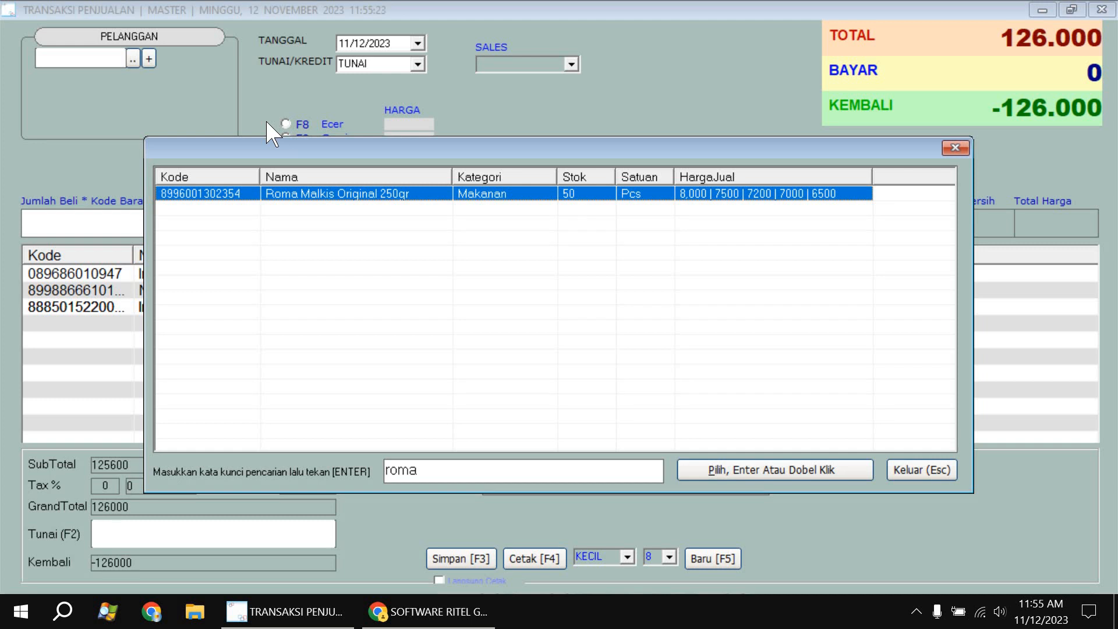
key("Return")
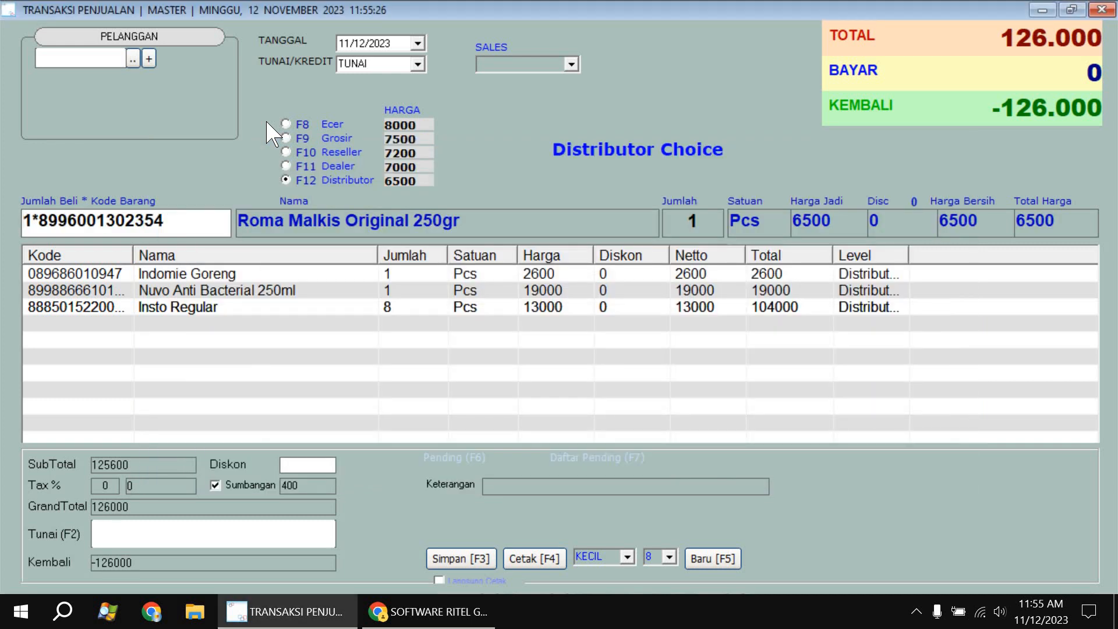
key("Right")
type("0")
key("Return")
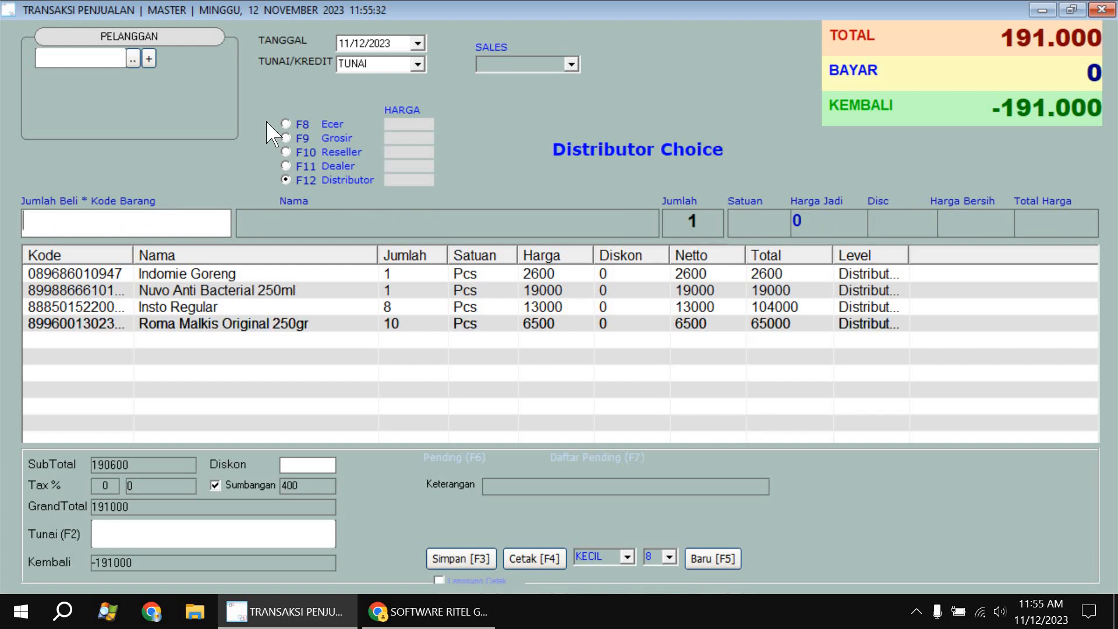
Search 'dettol' and add five Dettol Instan HS 200ml to the sale.
key("F1")
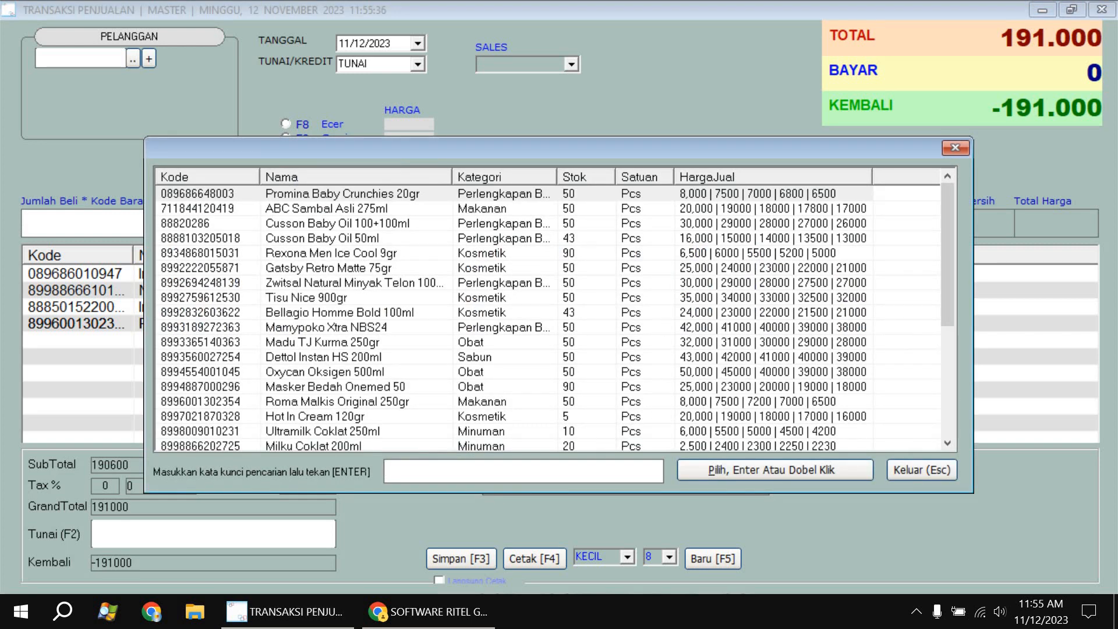
type("dettol")
key("Return")
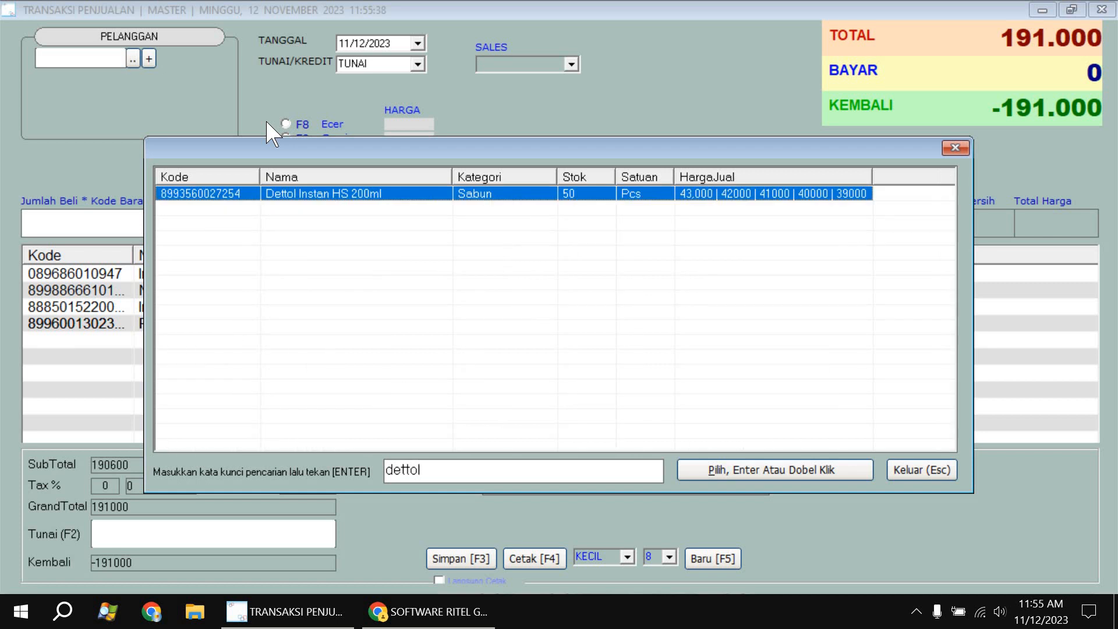
key("Return")
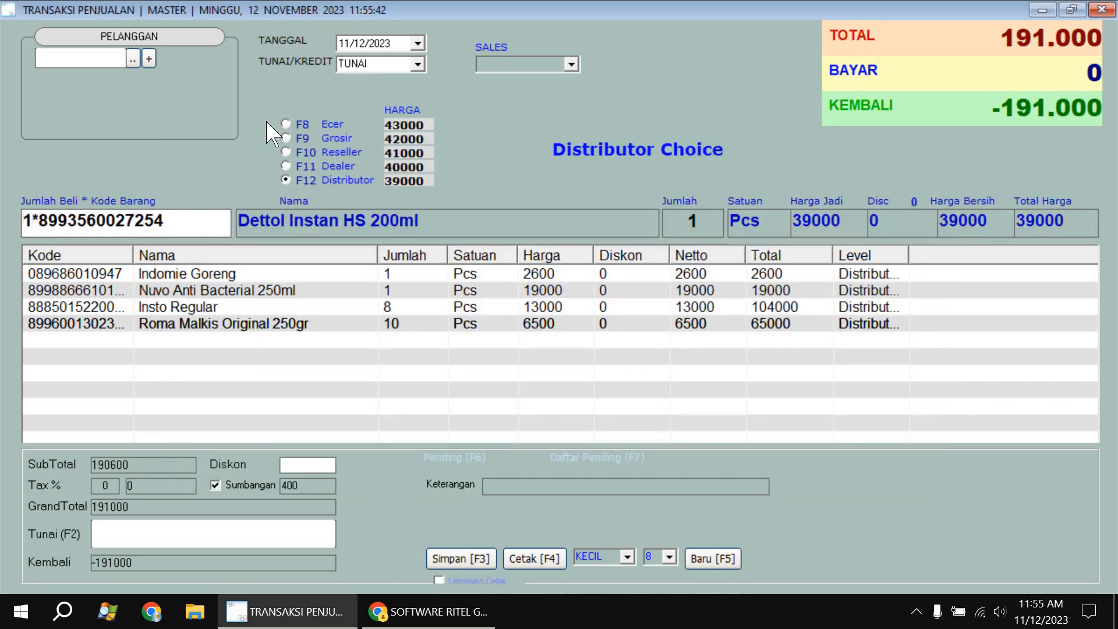
key("BackSpace")
type("5")
key("Return")
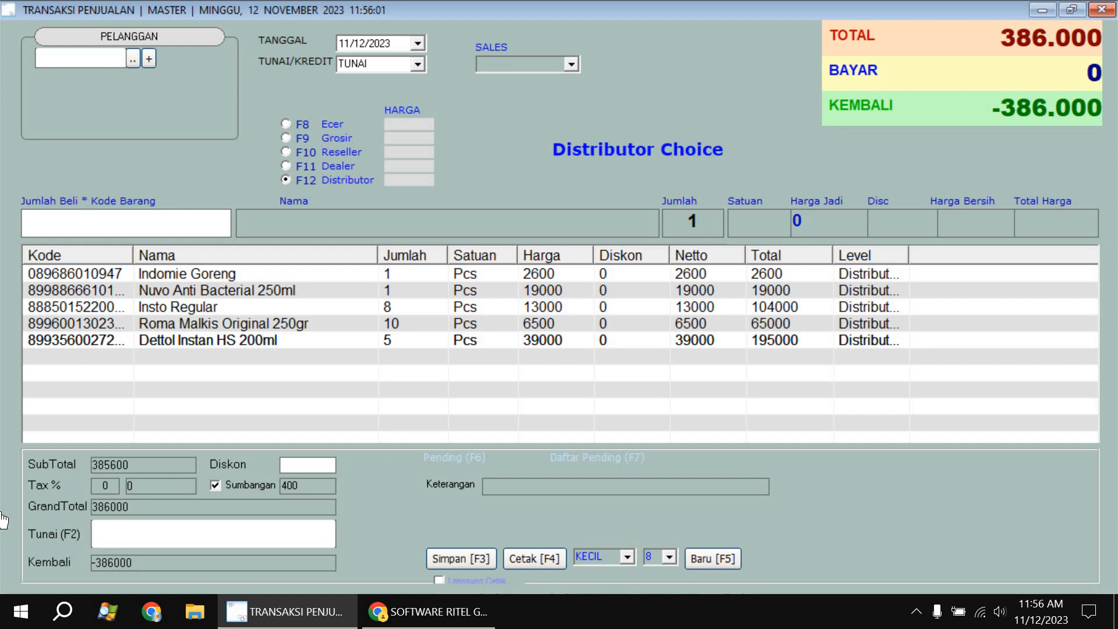
Enter a 400000 cash payment, giving 14.000 change, and save the sale.
type("400000")
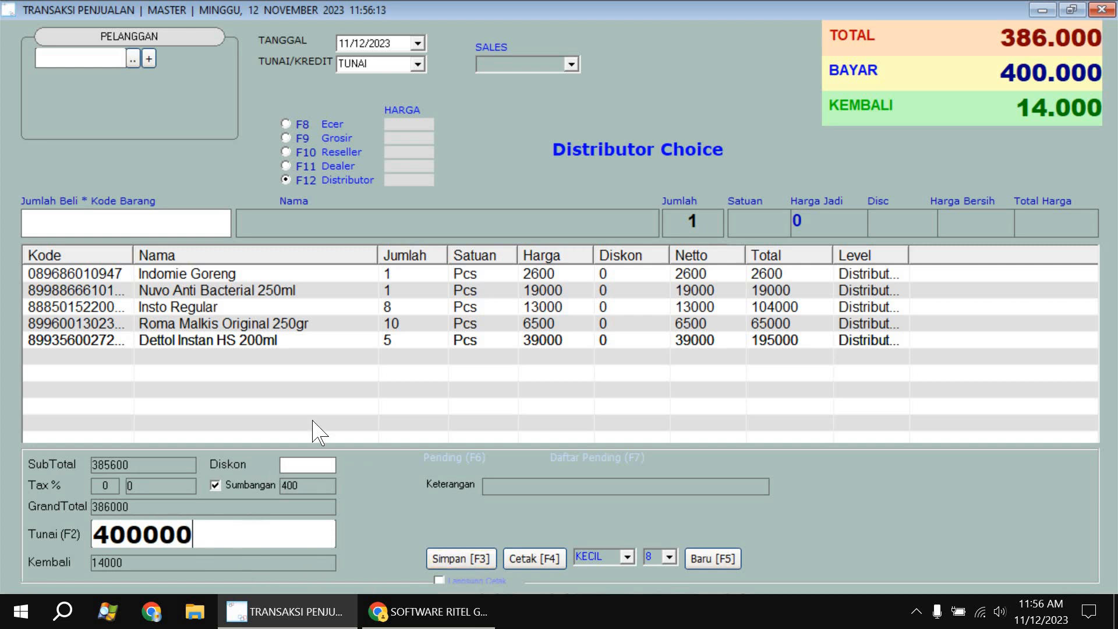
key("F3")
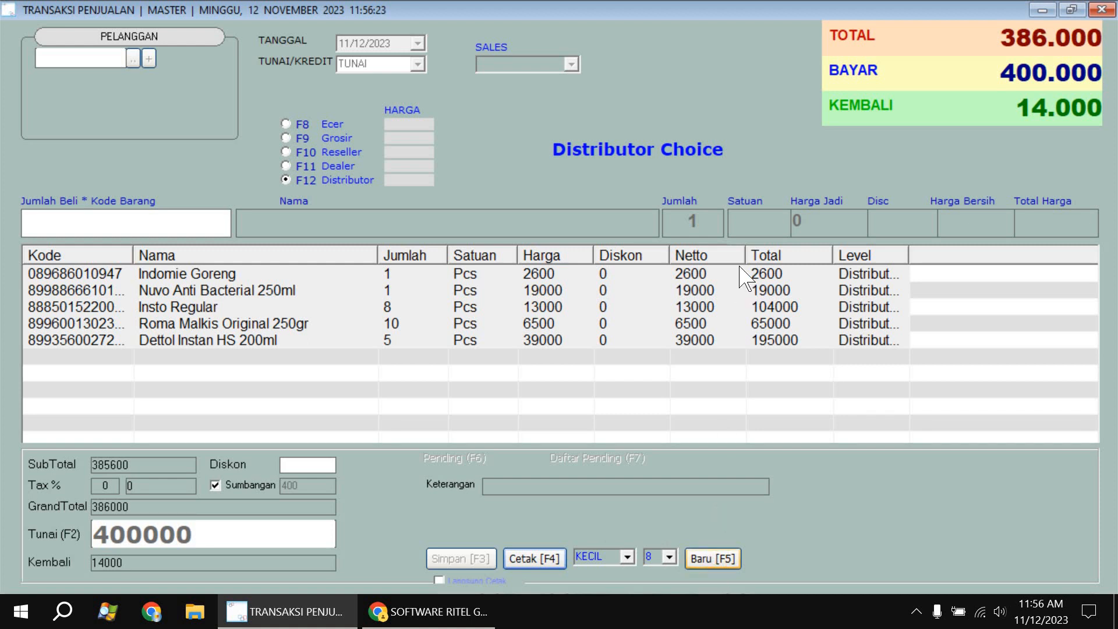
Close the transaction form and view the saved 386000 sale in Tabel Penjualan.
left_click(713, 558)
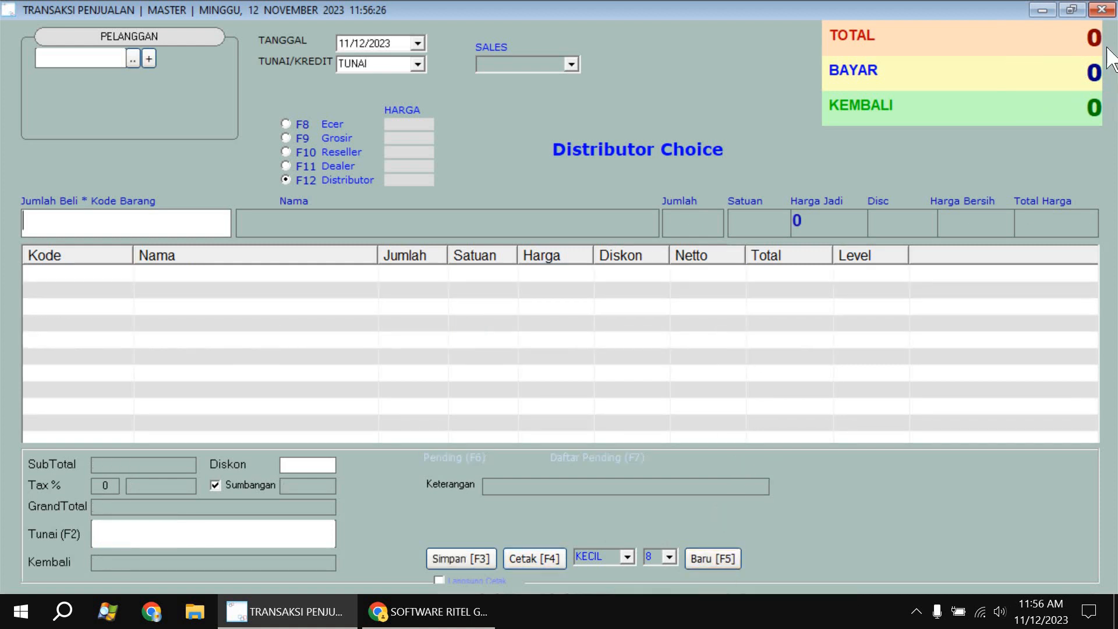
left_click(1102, 10)
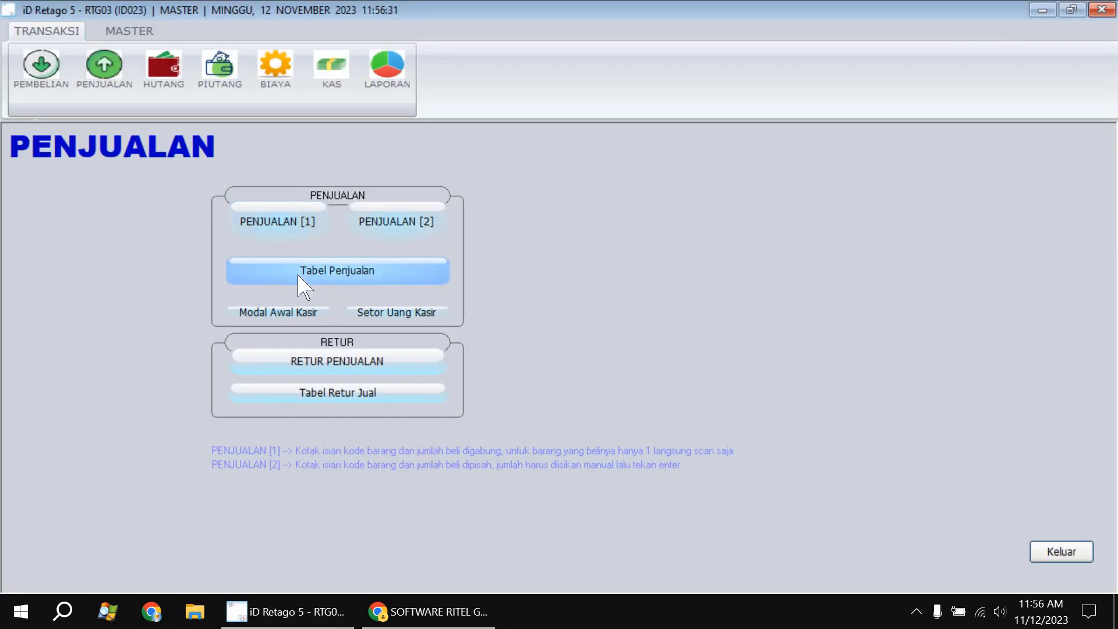
left_click(333, 283)
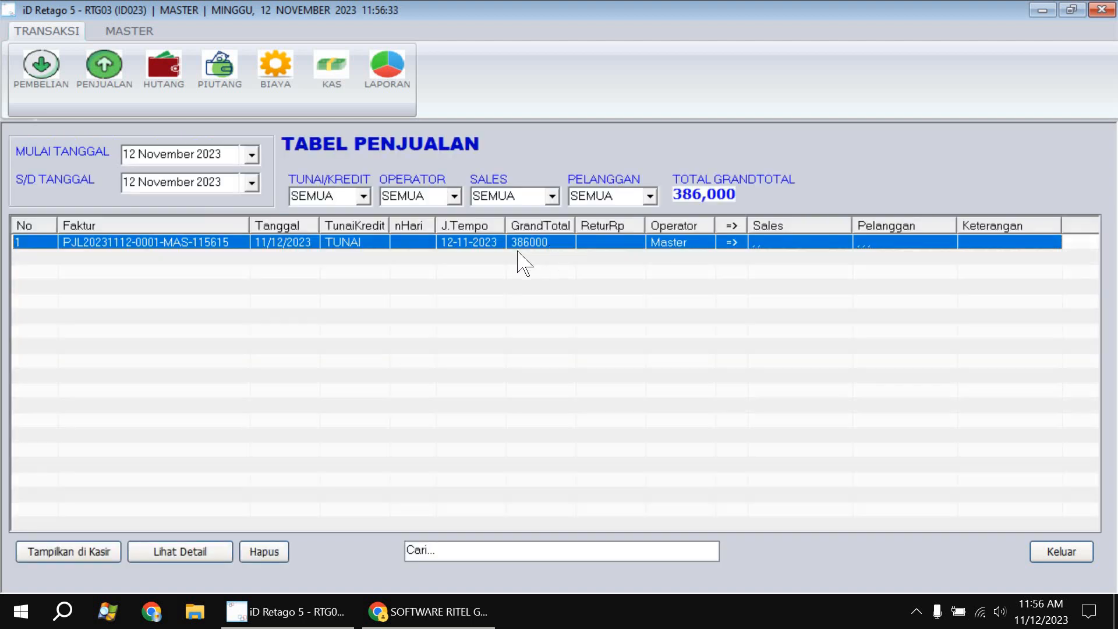
left_click(389, 66)
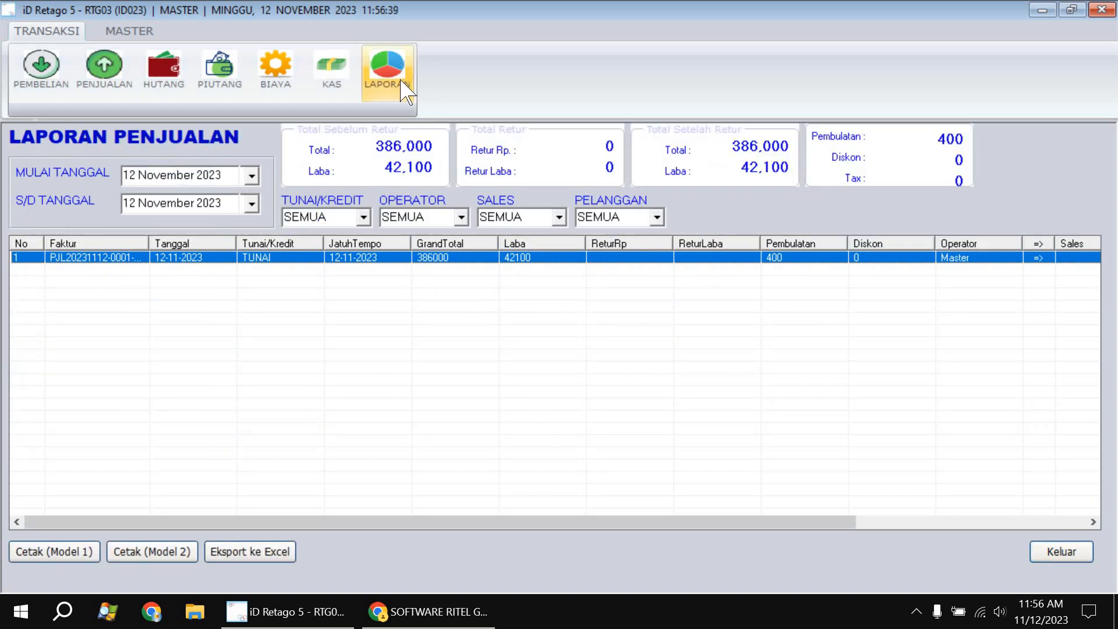
left_click(397, 68)
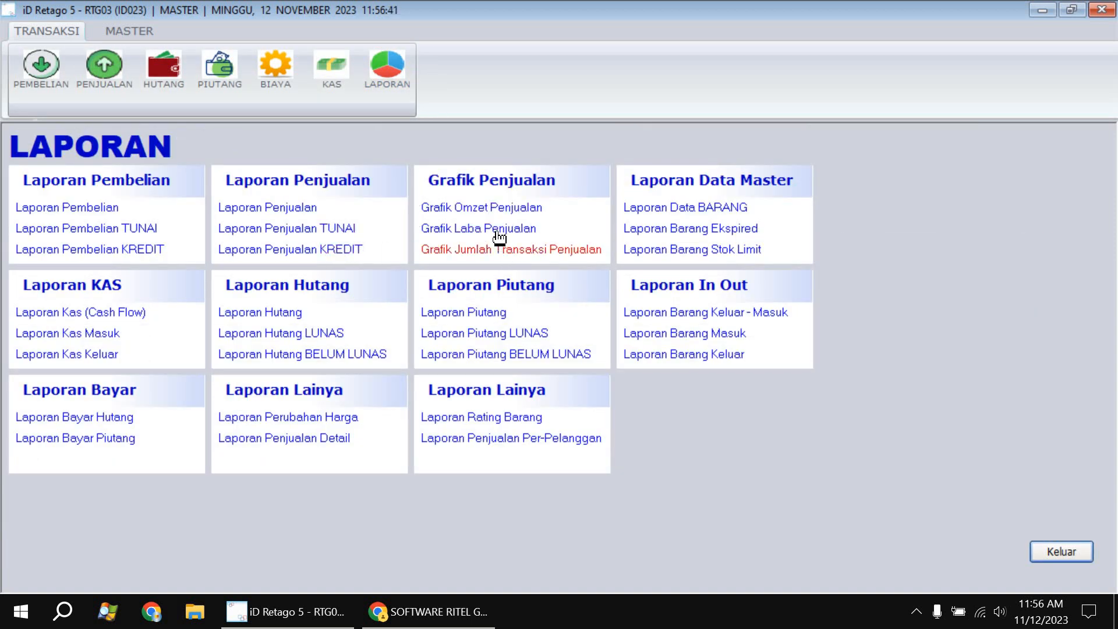
left_click(479, 207)
left_click(386, 73)
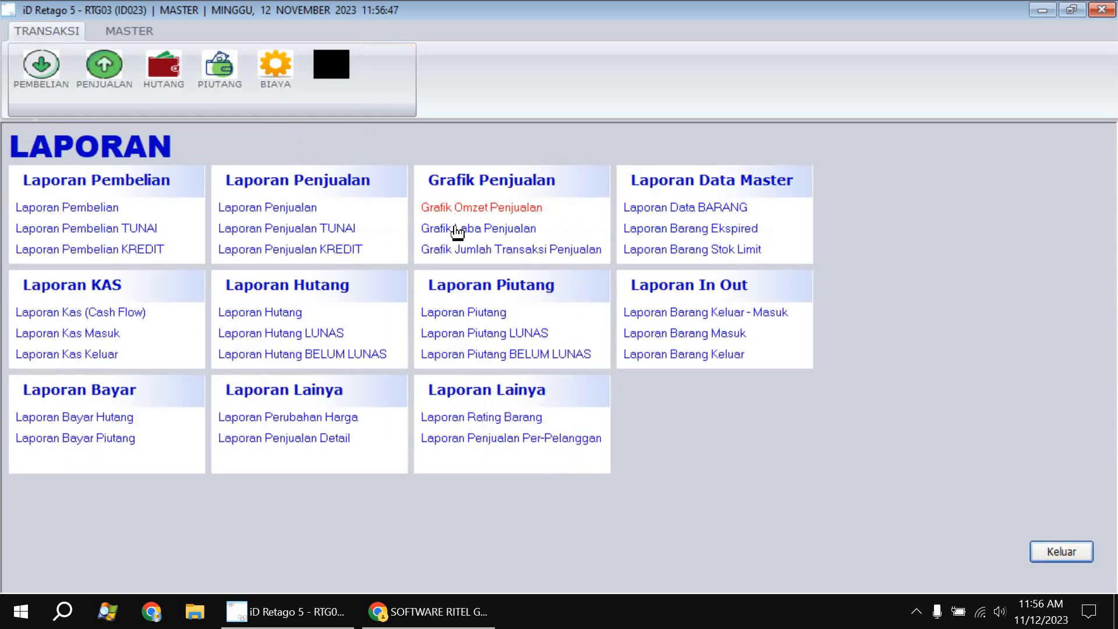
left_click(457, 231)
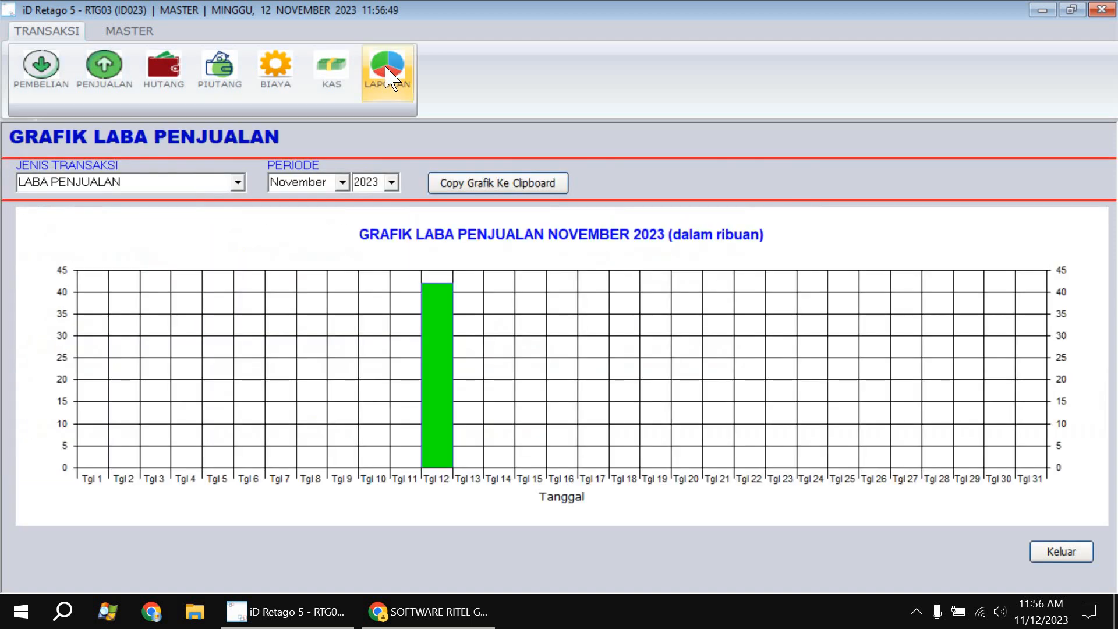
left_click(387, 72)
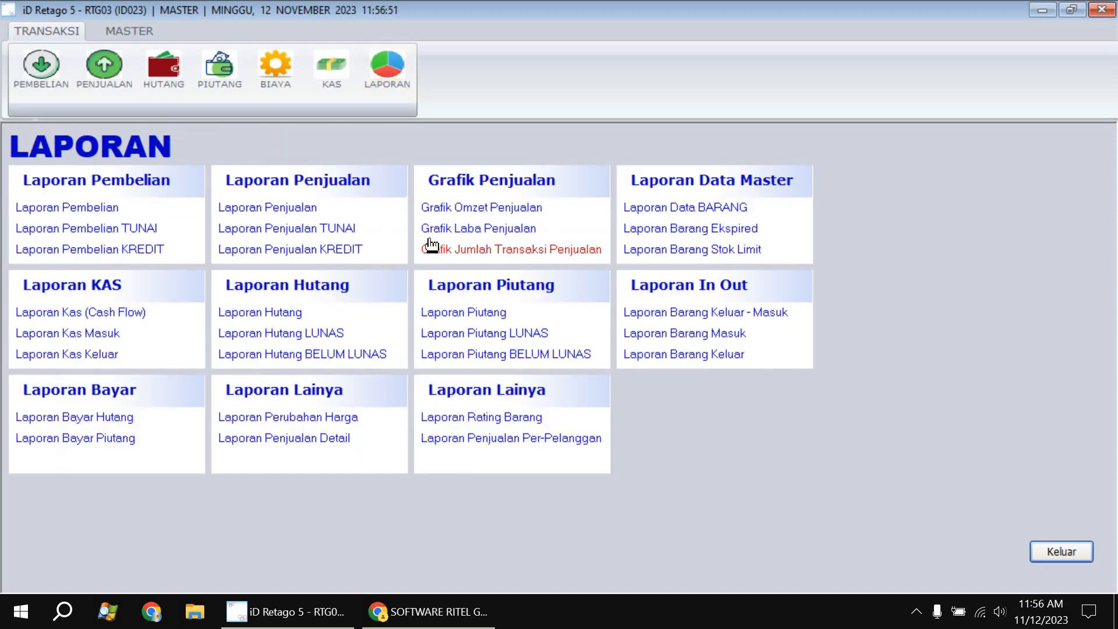
left_click(431, 247)
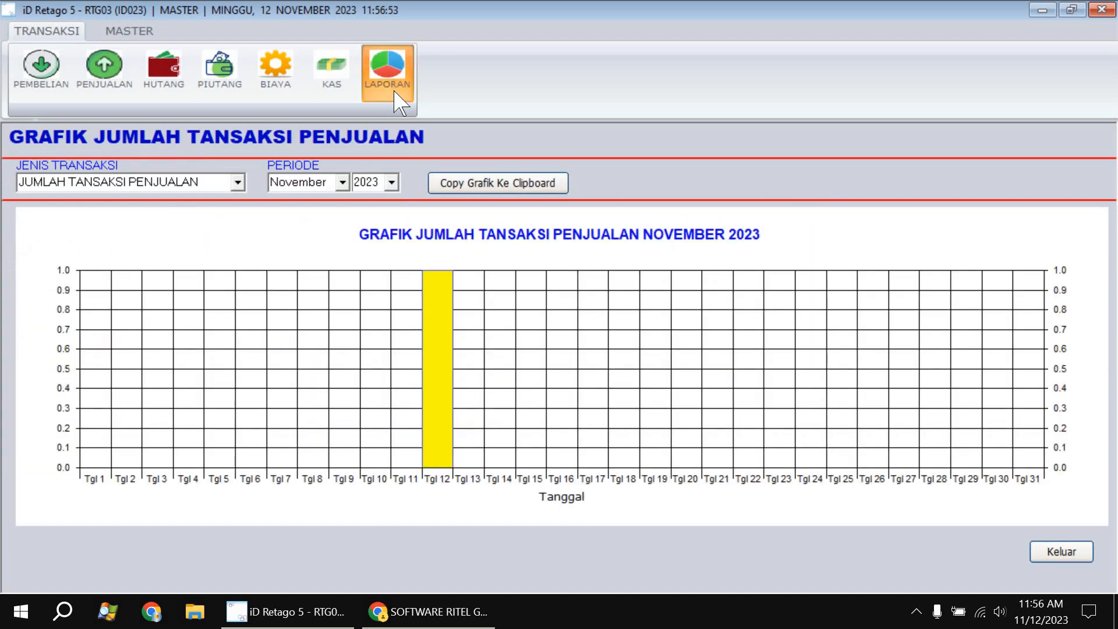
left_click(395, 92)
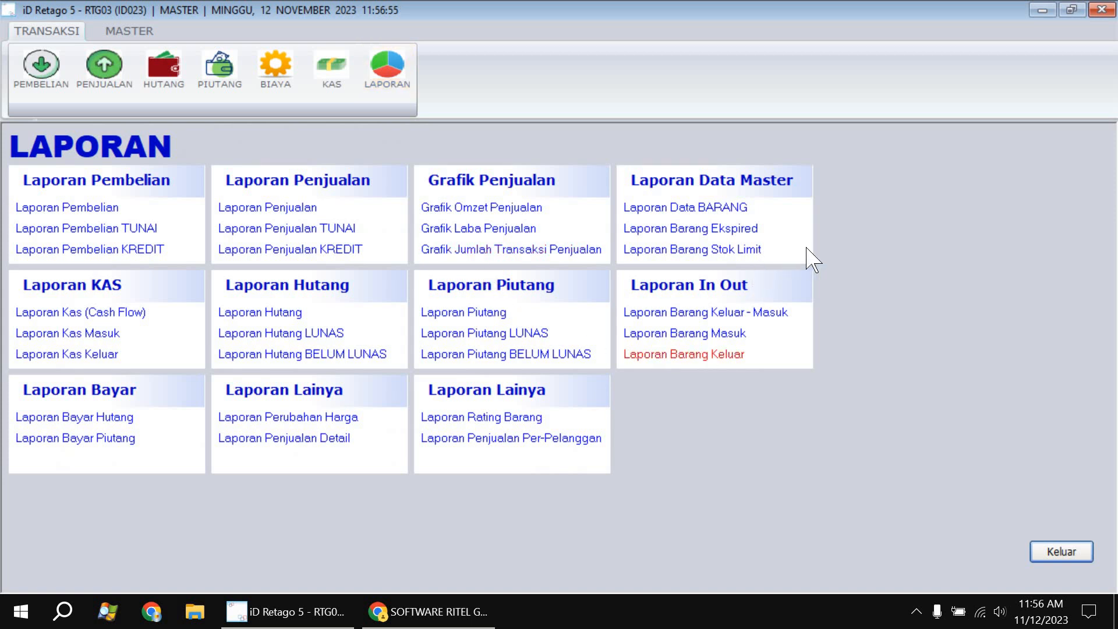
left_click(710, 319)
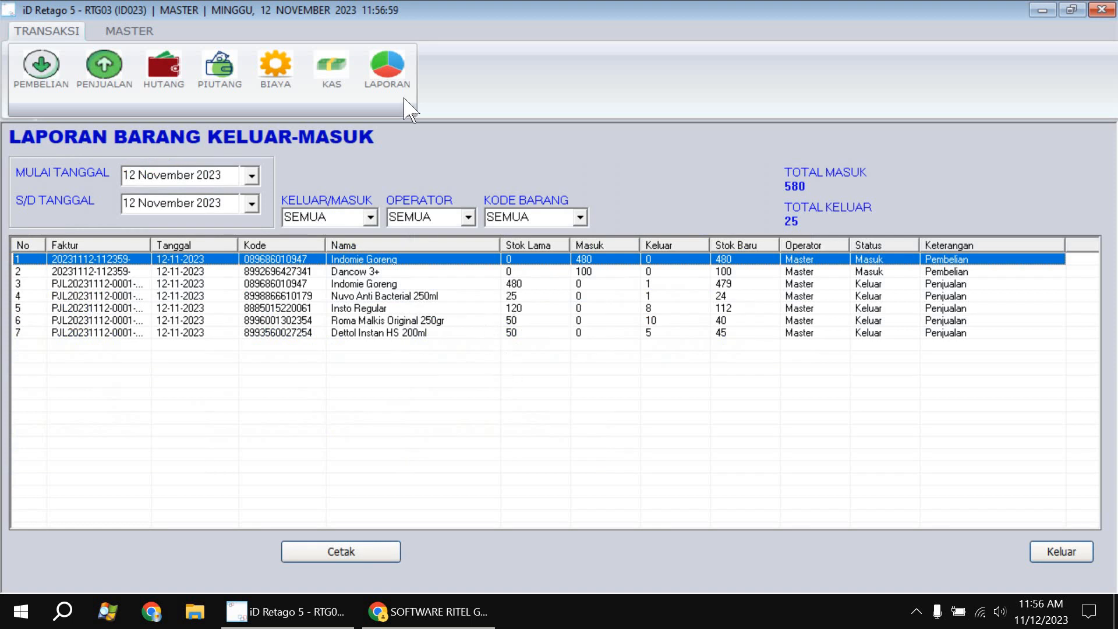
left_click(400, 70)
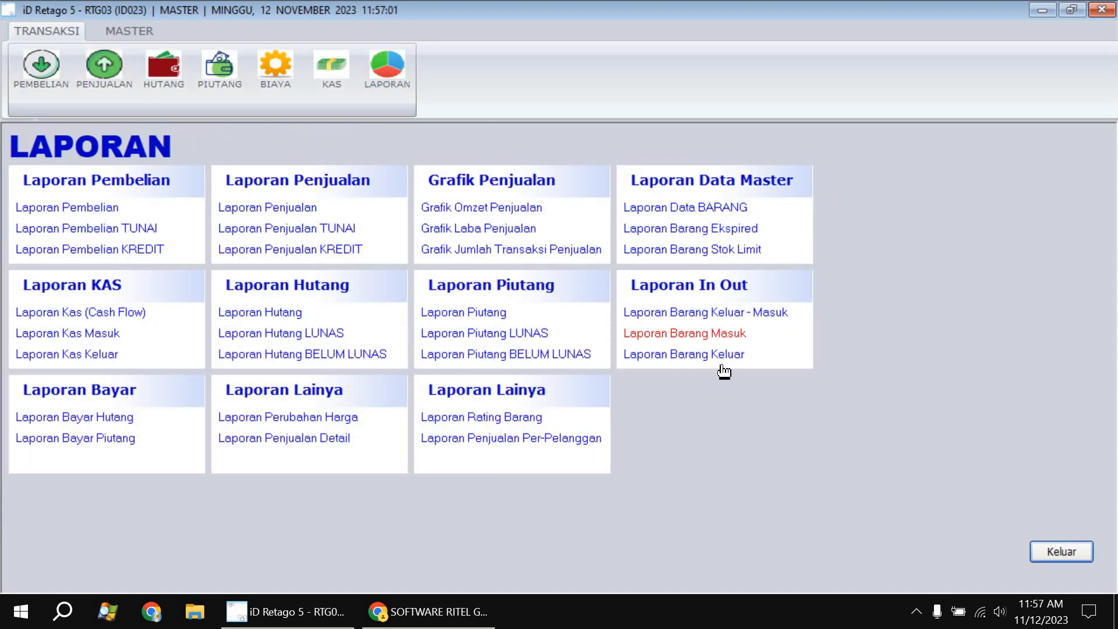
left_click(671, 351)
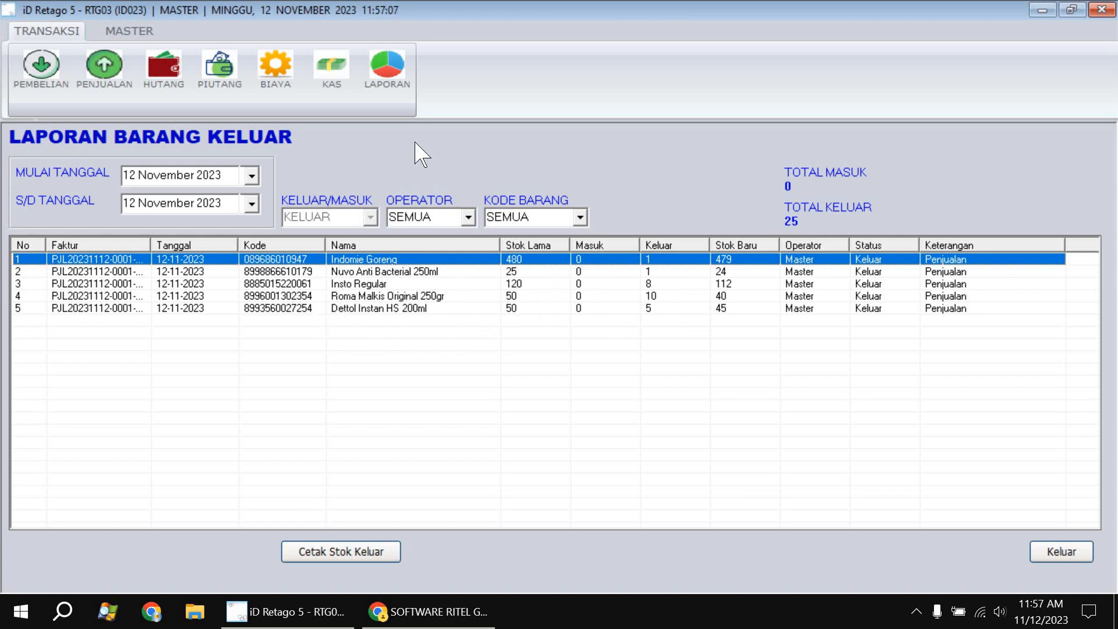
left_click(401, 88)
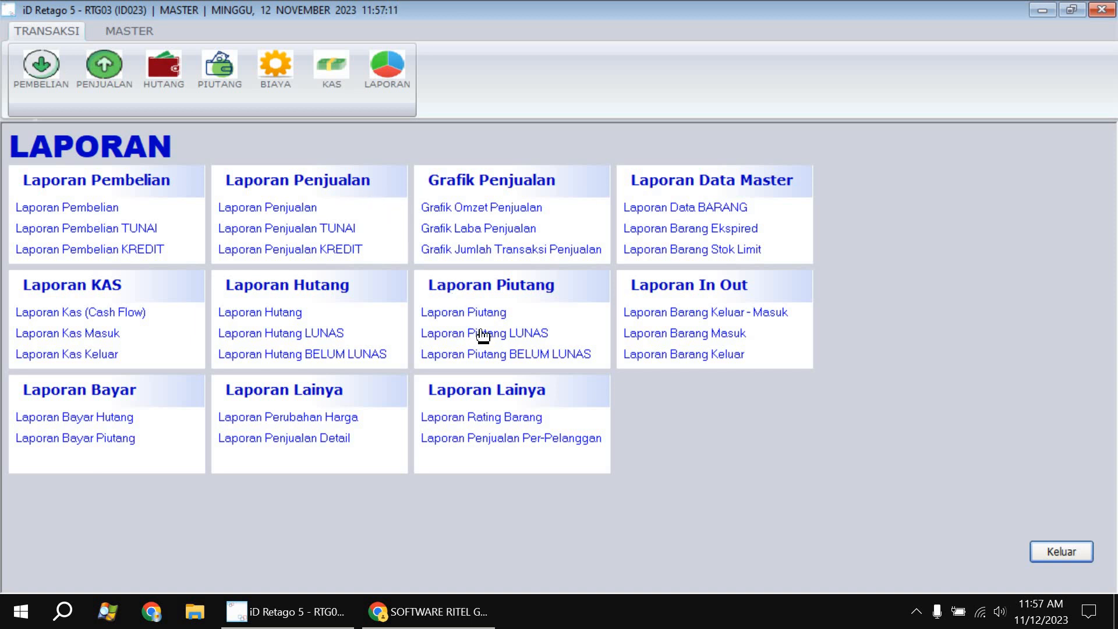
Check the 386000 sale in the Laporan Kas and Laporan Kas Masuk reports, then exit.
left_click(92, 313)
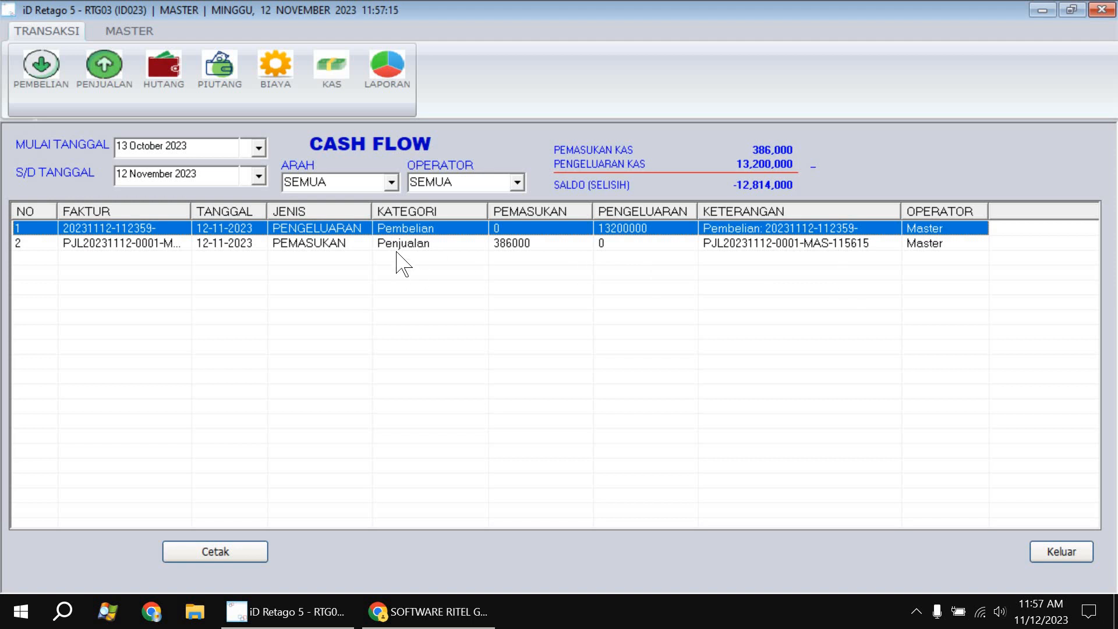
left_click(519, 245)
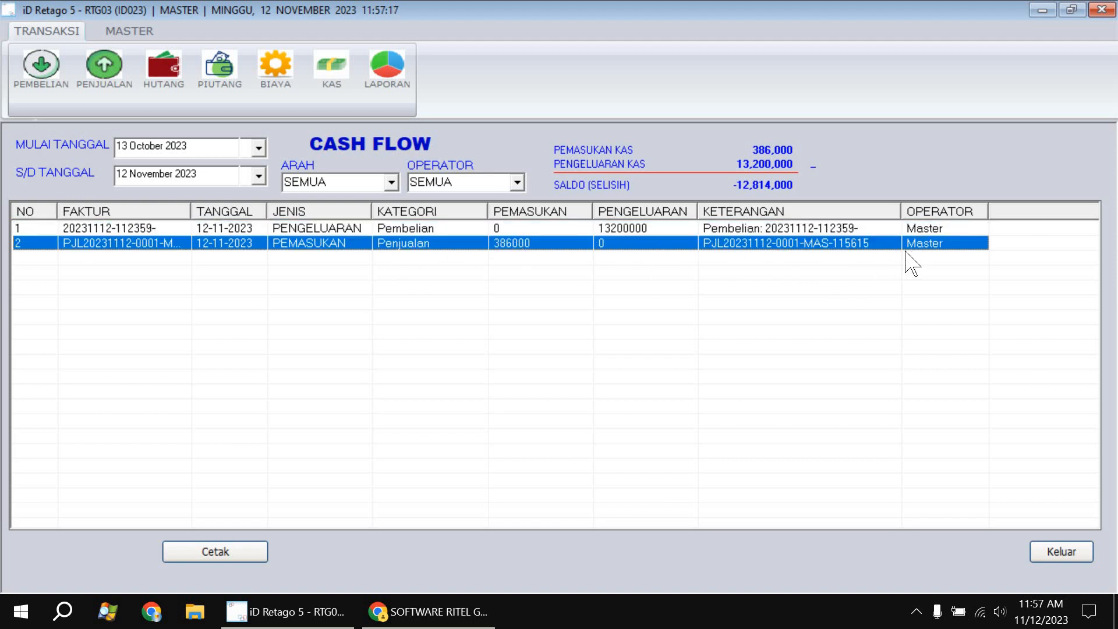
left_click(385, 72)
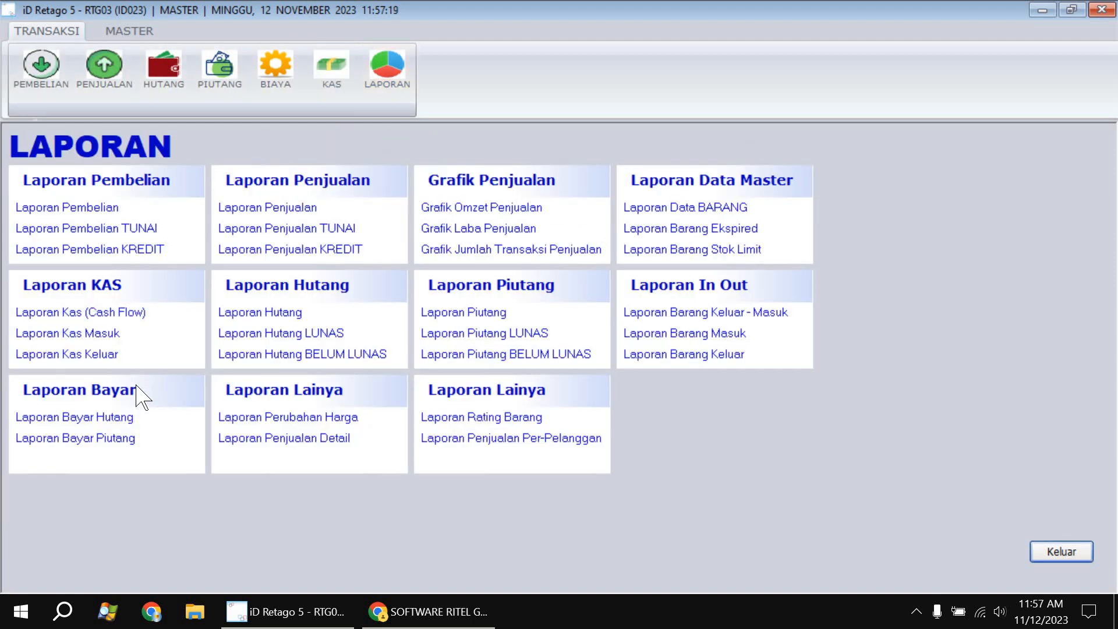
left_click(104, 335)
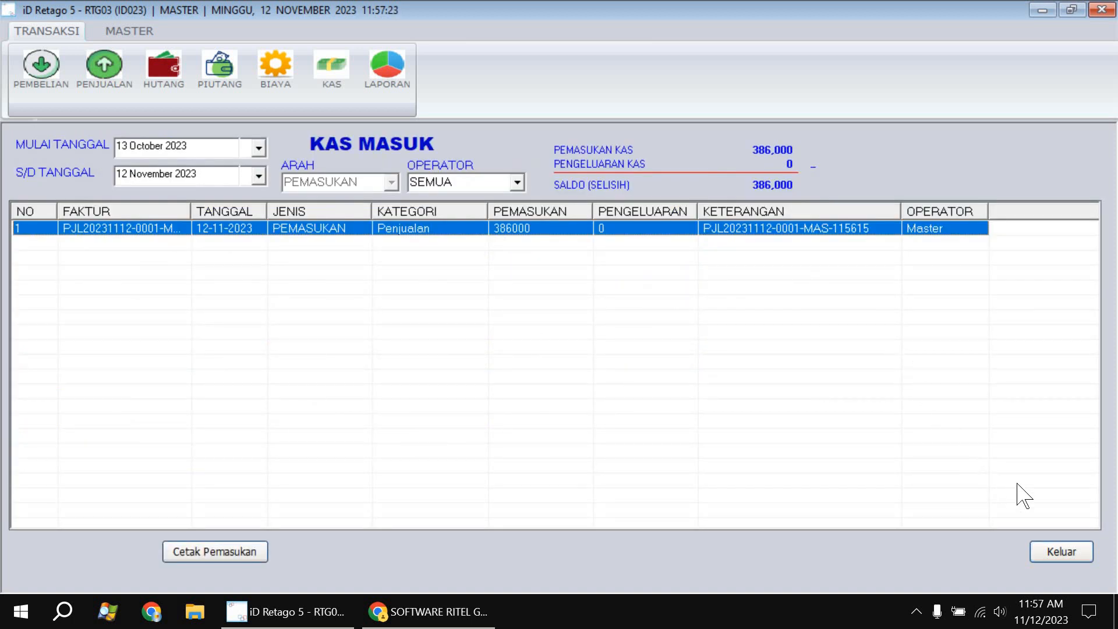
left_click(1061, 551)
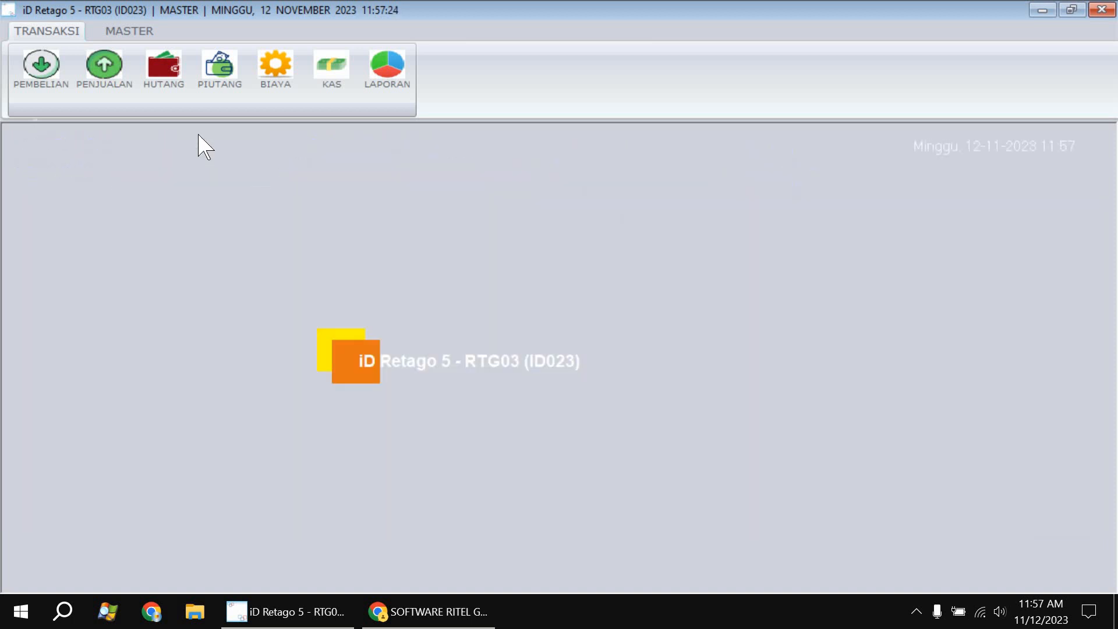
Open a full-screen PENJUALAN [2] transaction form and set Grosir (F9) pricing.
left_click(114, 84)
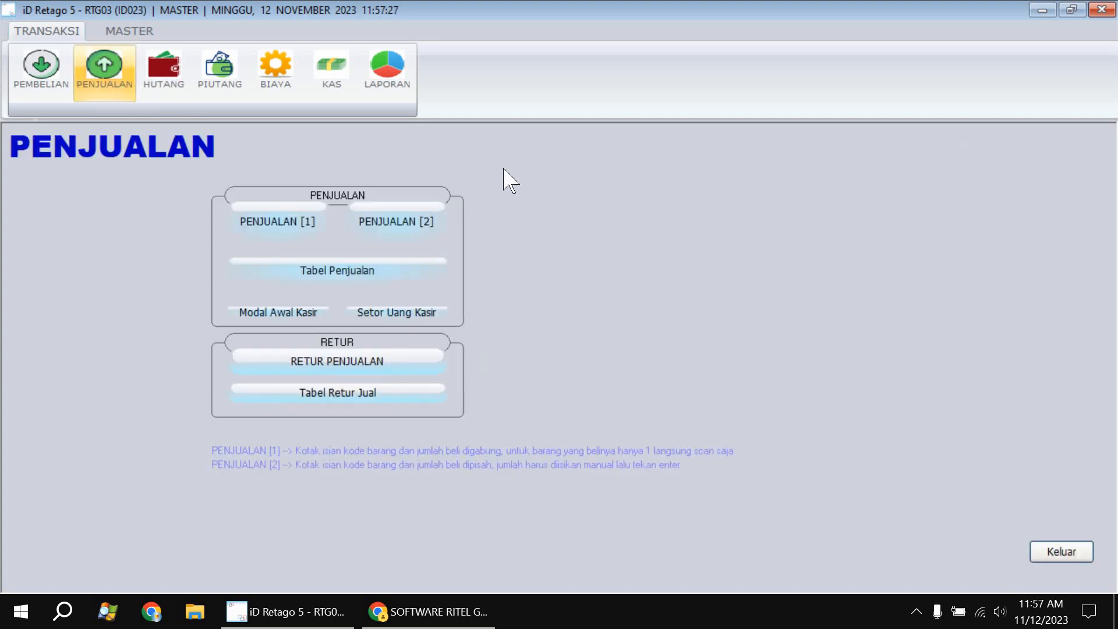
left_click(411, 233)
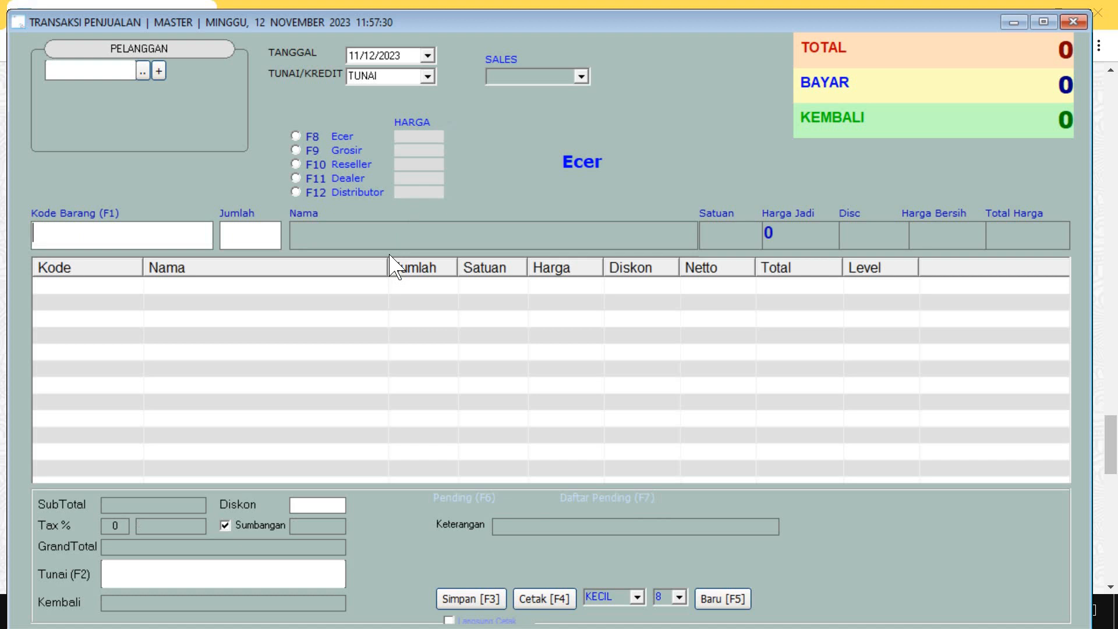
left_click(1044, 22)
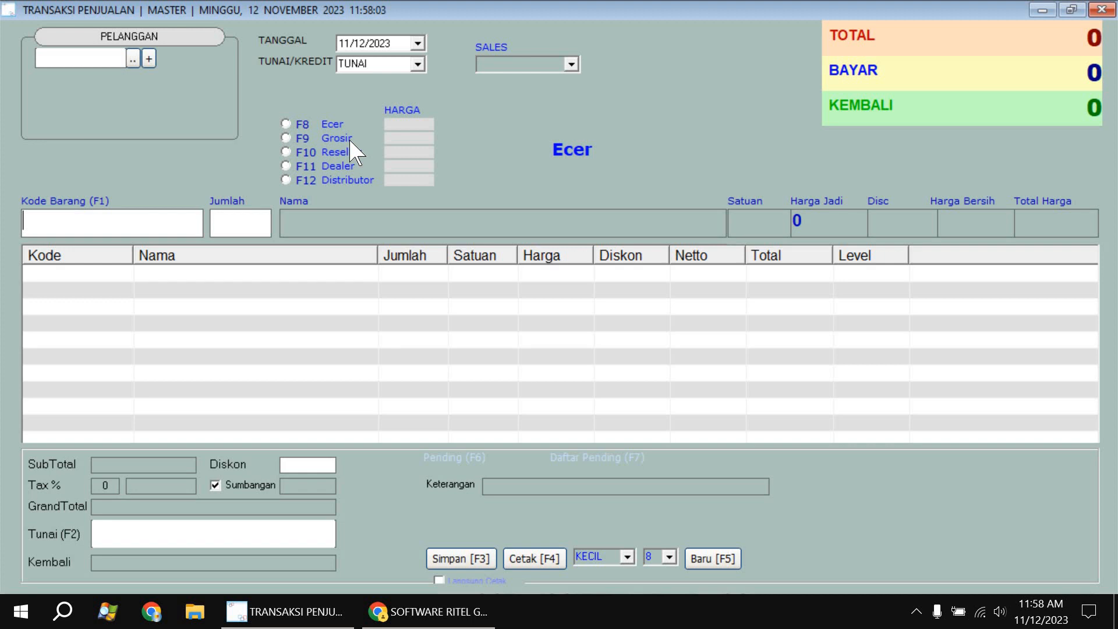
left_click(287, 139)
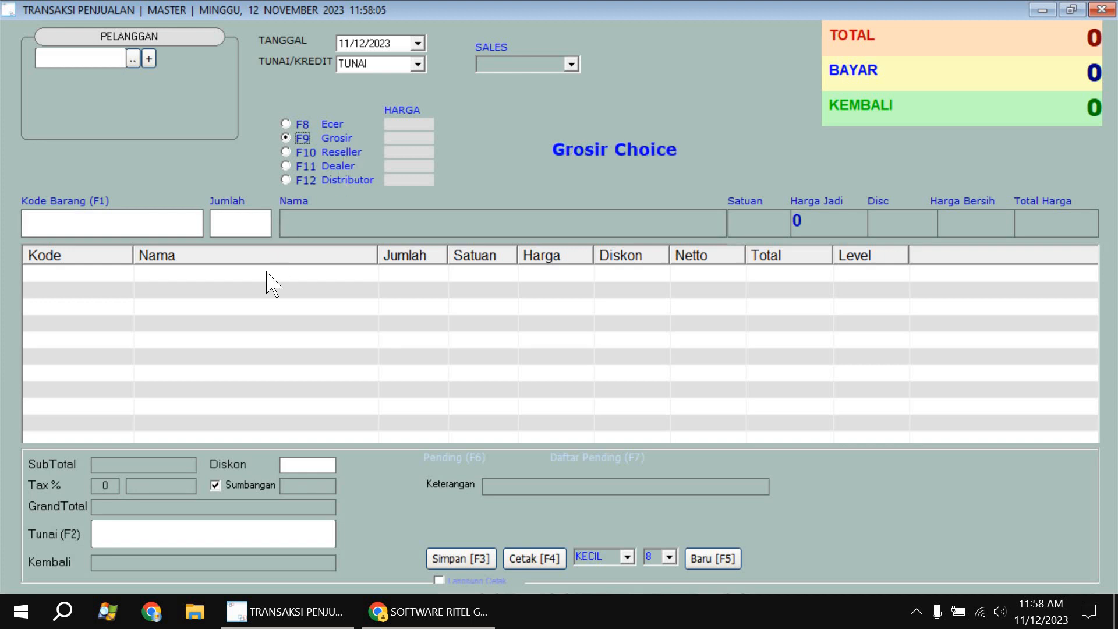
Add one Insto Regular and five Indomie Goreng by barcode.
left_click(176, 222)
type("8885015220061")
key("Return")
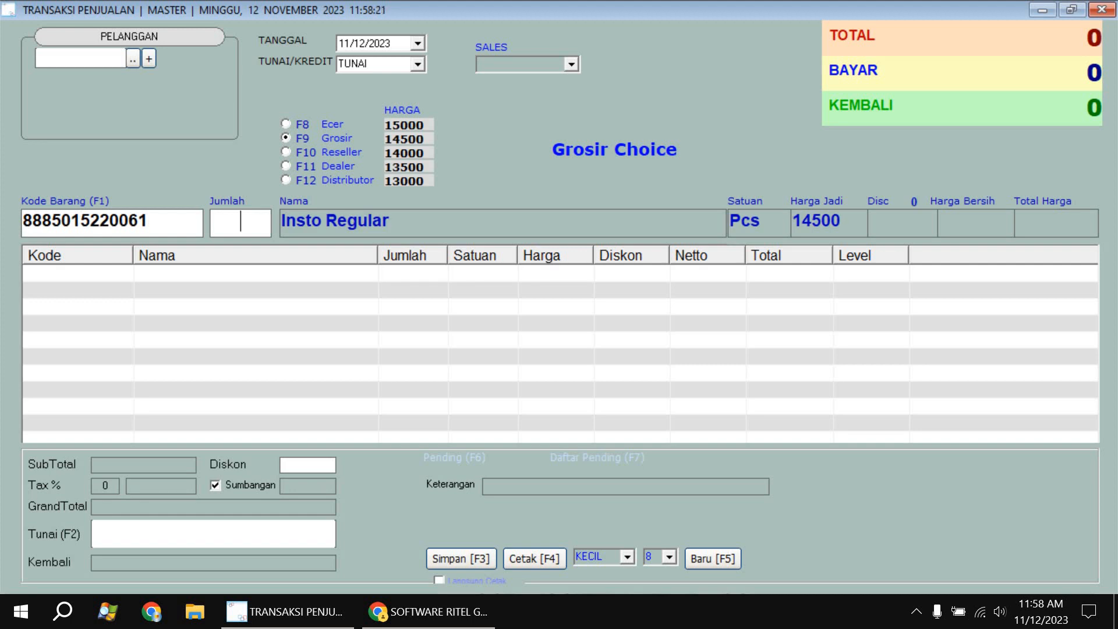
type("1")
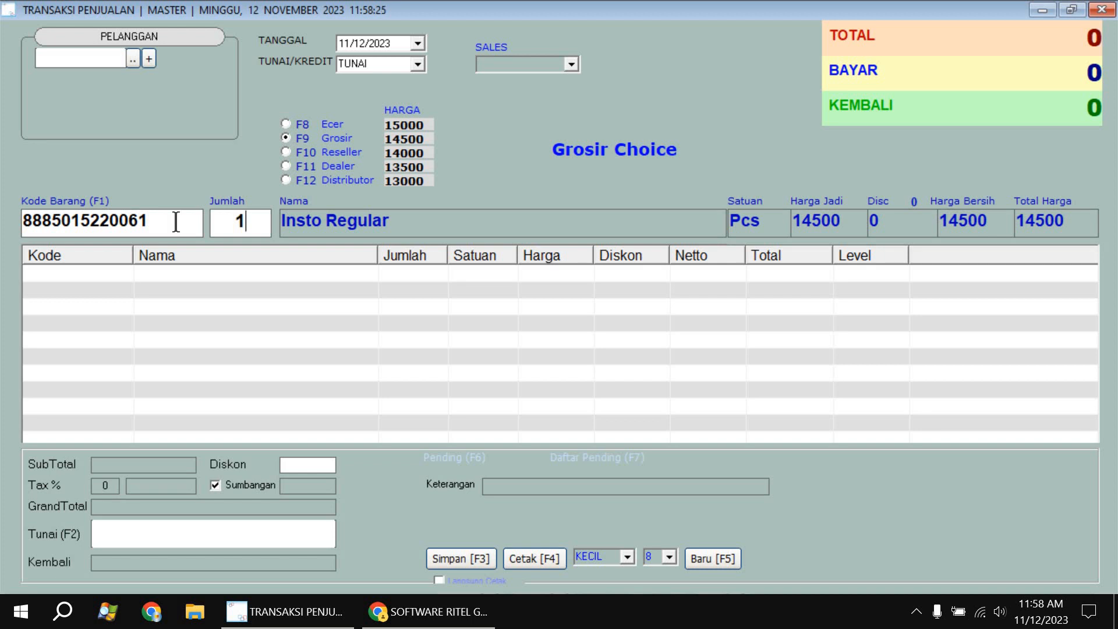
key("Return")
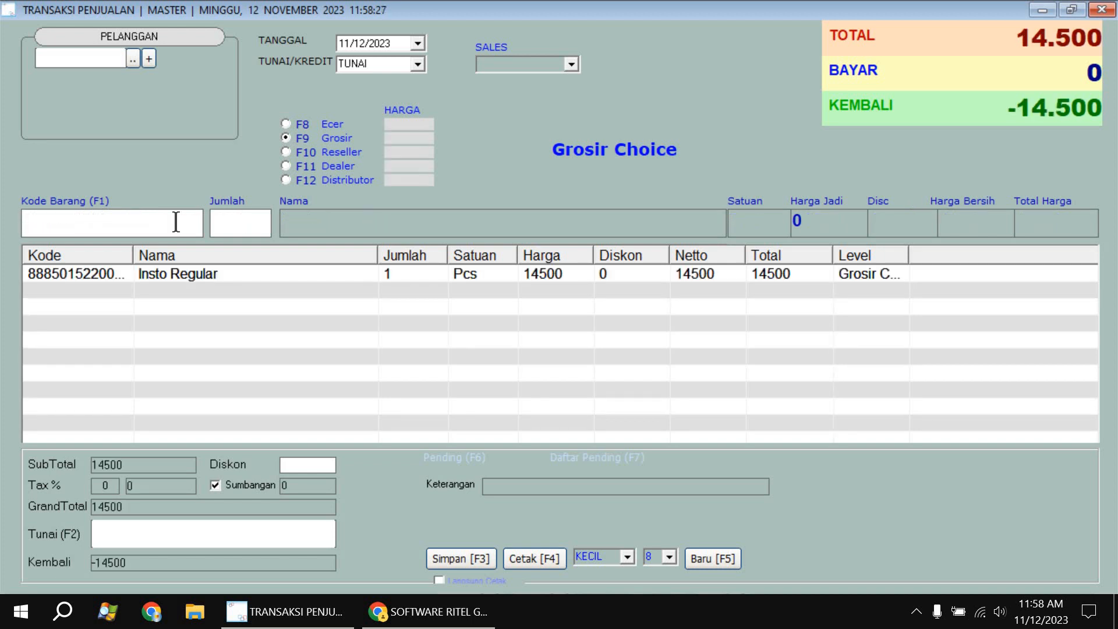
type("089686010947")
key("Return")
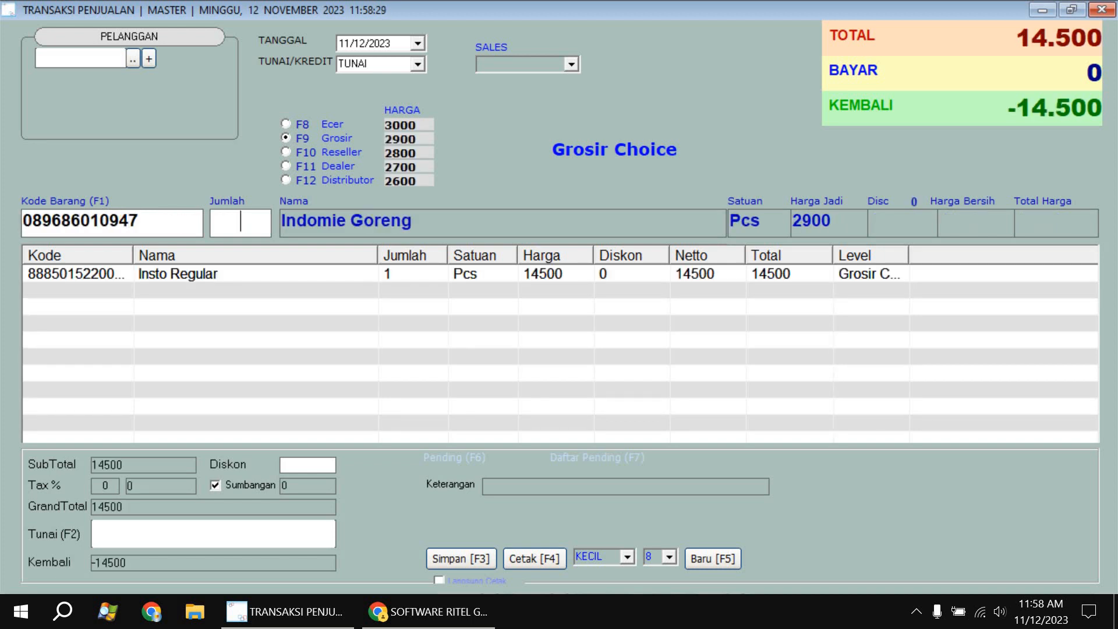
type("5")
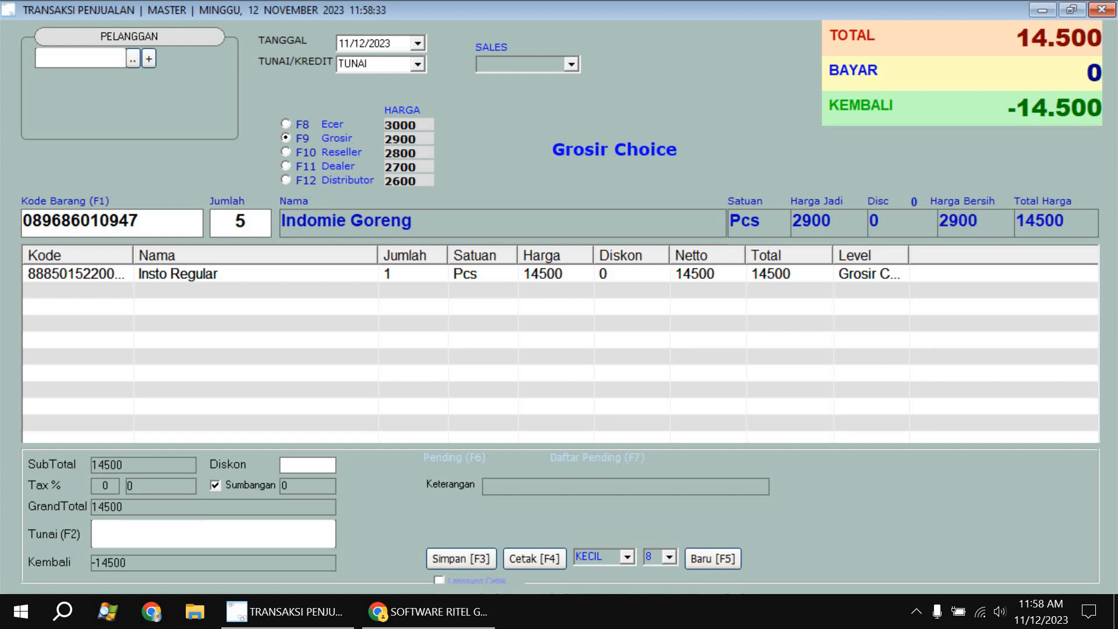
key("Return")
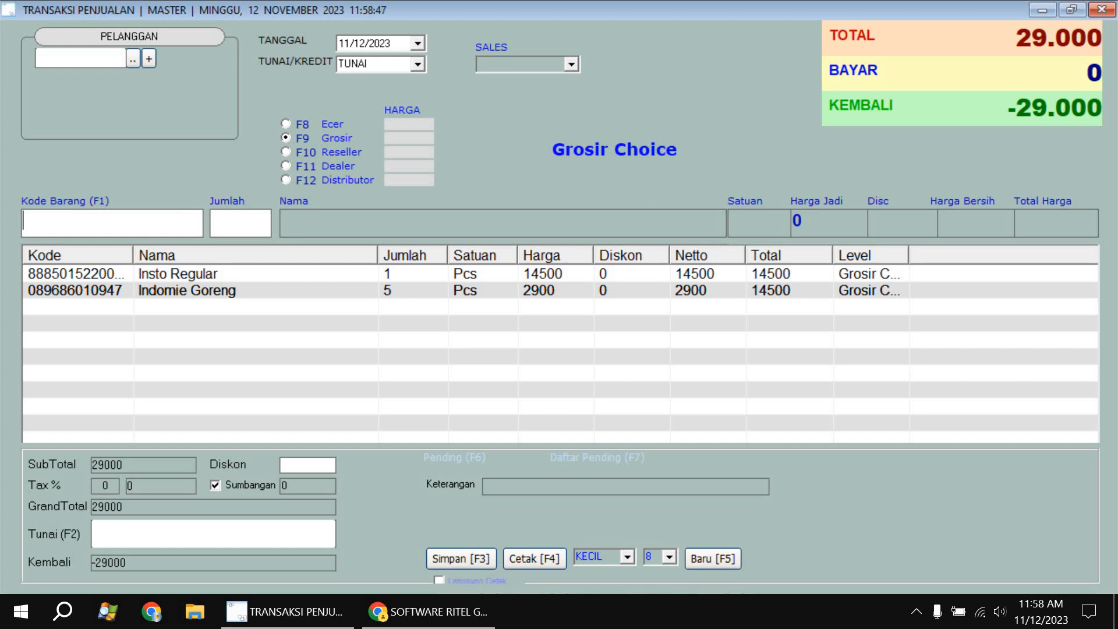
type("8992696427341")
key("Return")
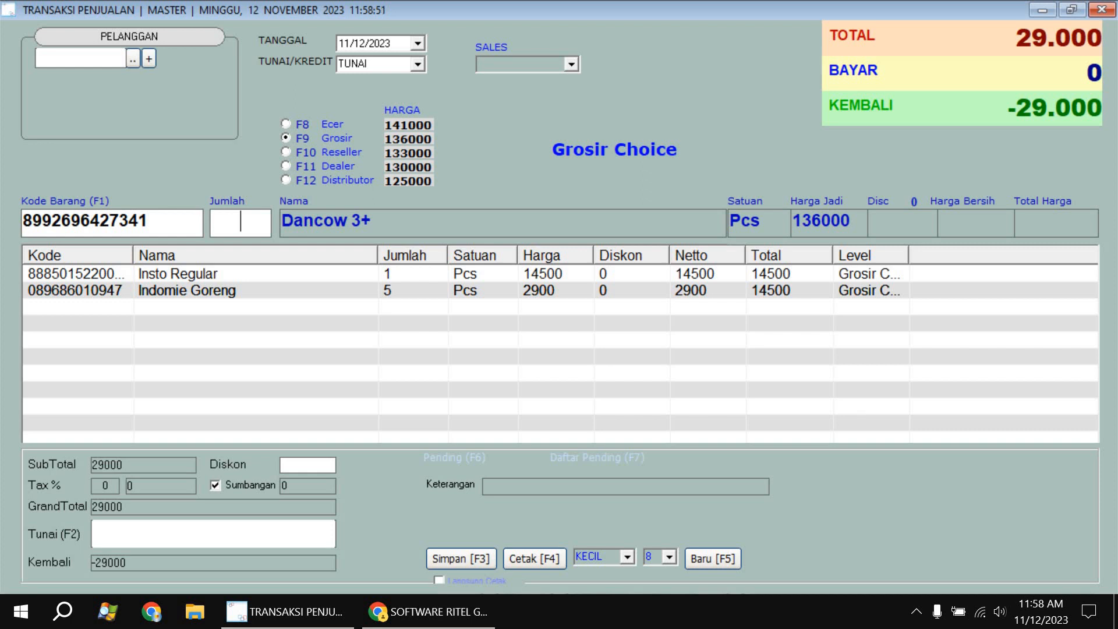
type("1")
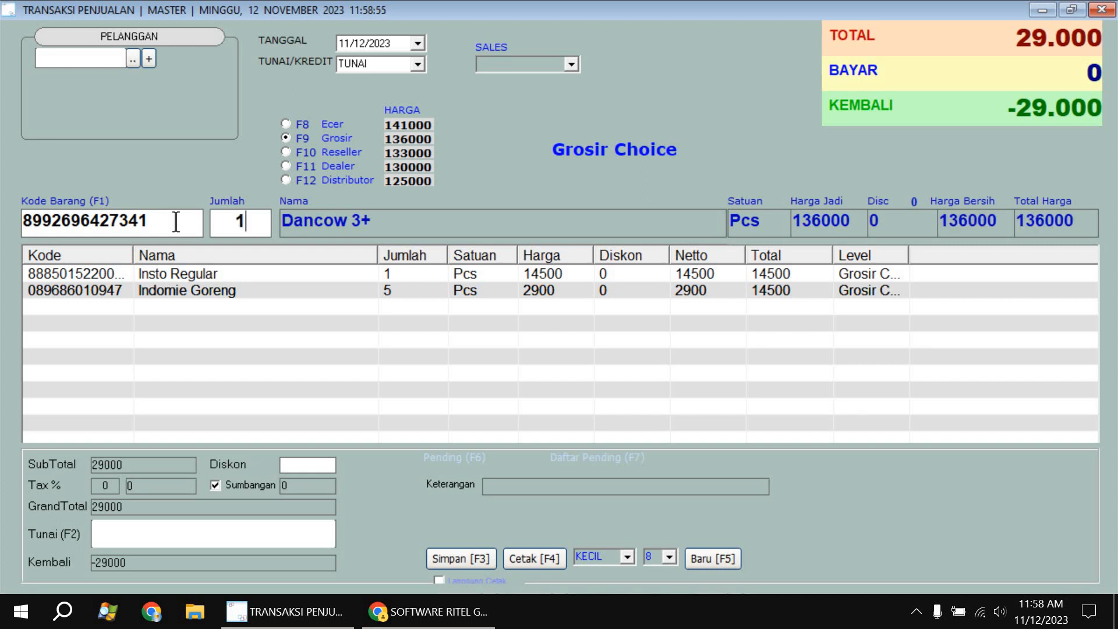
key("Return")
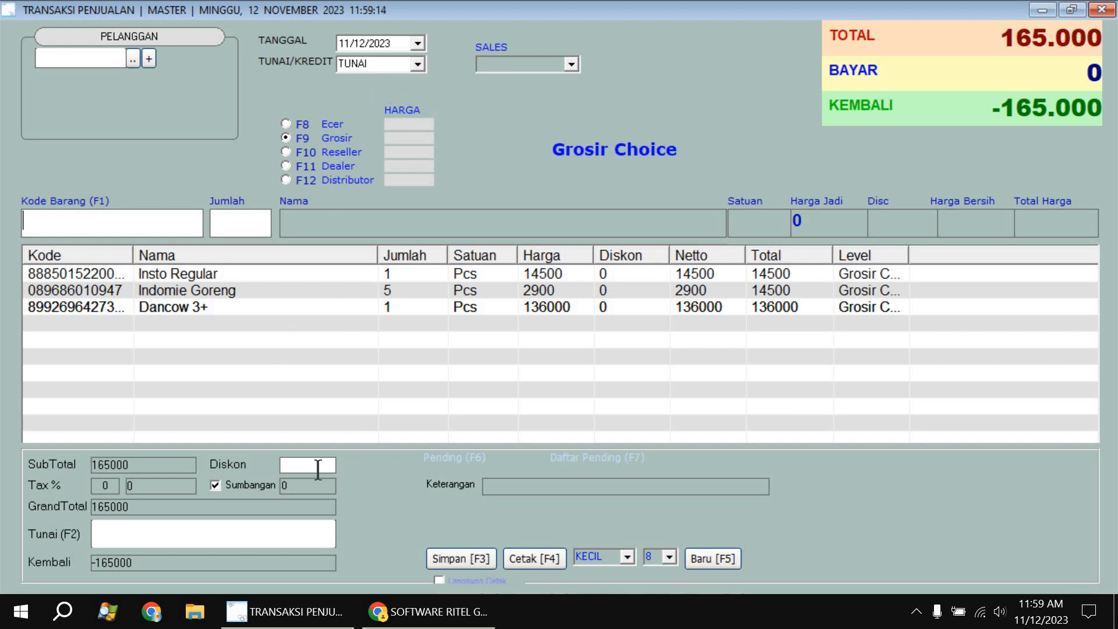
Pay the 165000 sale with 200000 cash for 35000 change, save it, and close the sales window.
left_click(261, 535)
type("200000")
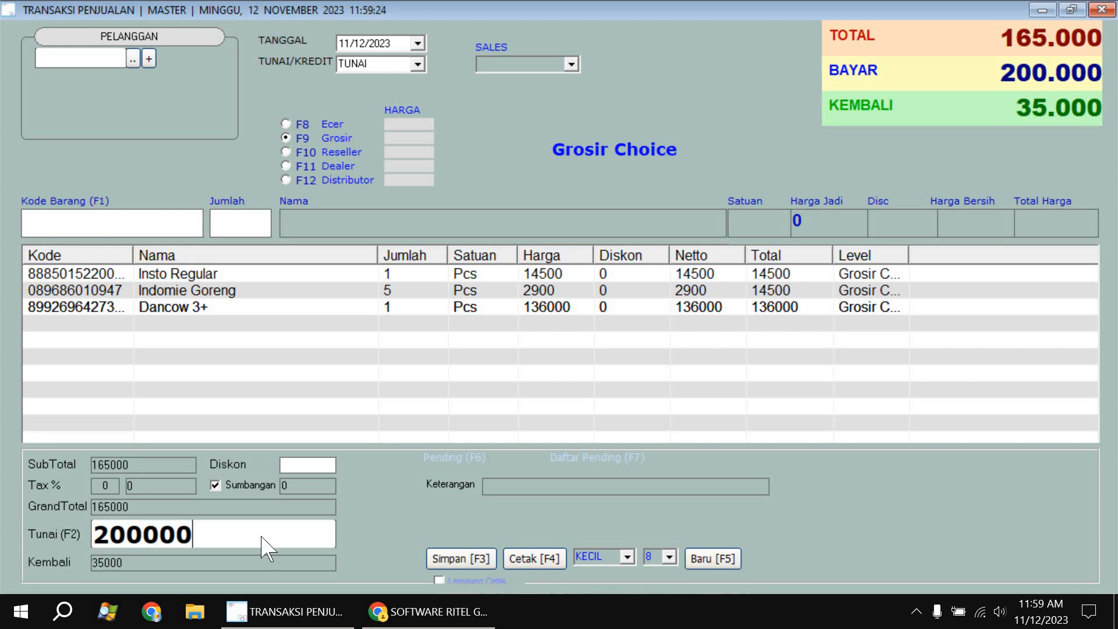
key("Return")
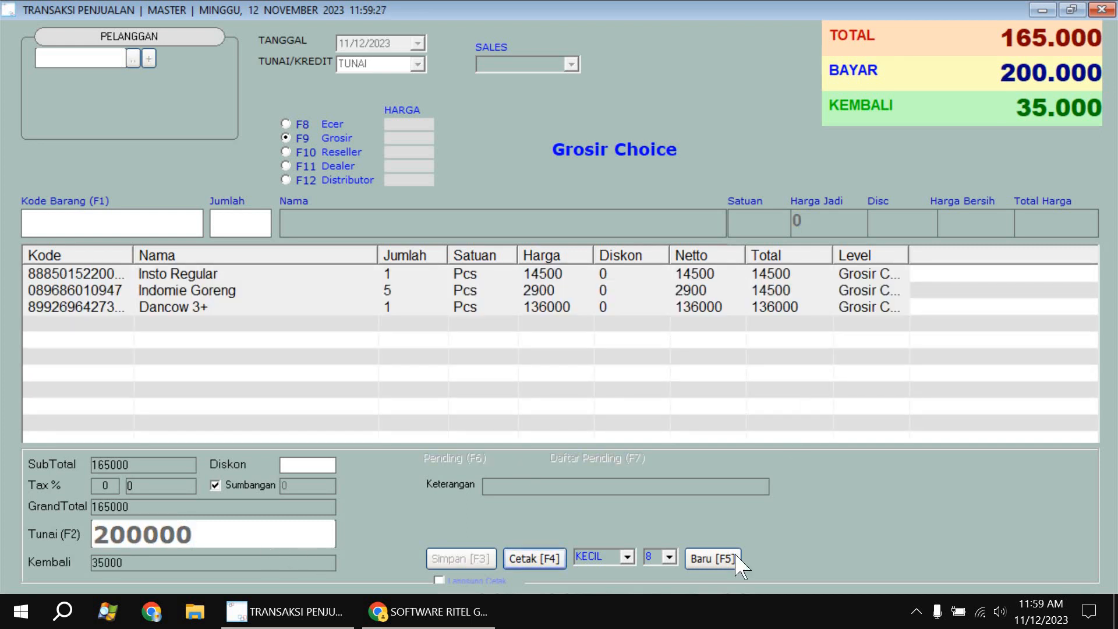
left_click(711, 558)
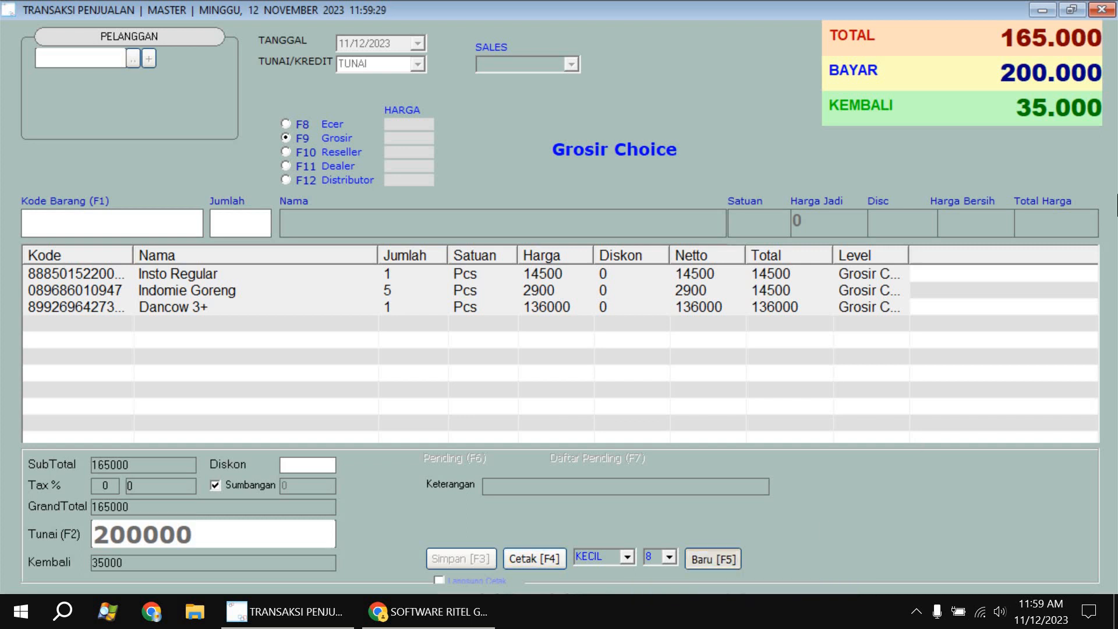
left_click(1108, 12)
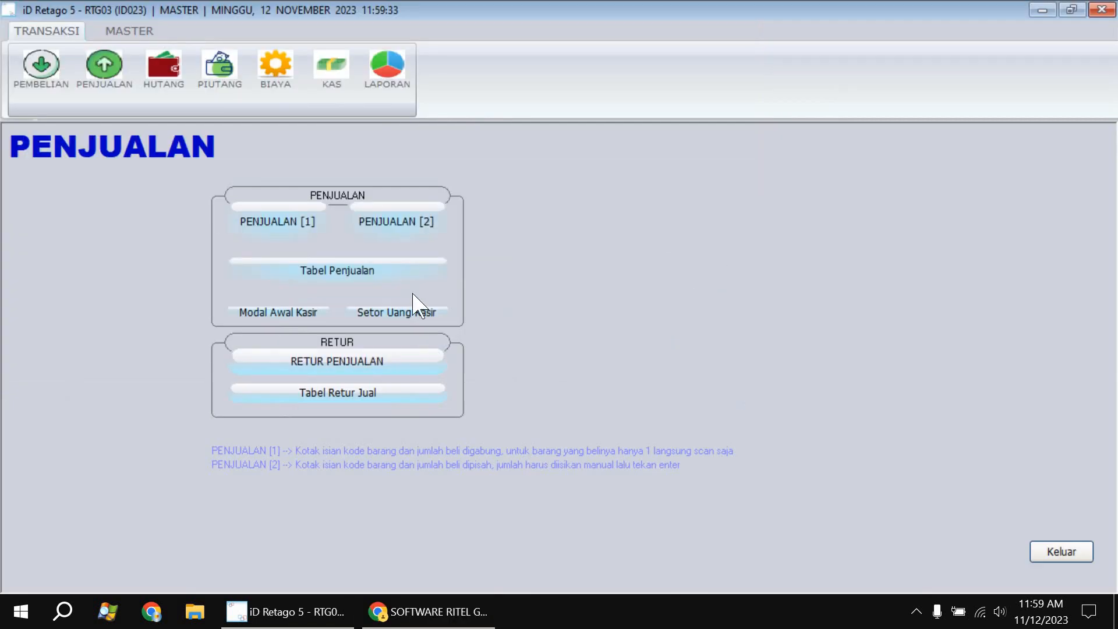
Check the Tabel Penjualan for the 386000 and 165000 sales totalling 551,000, then exit LAPORAN.
left_click(414, 282)
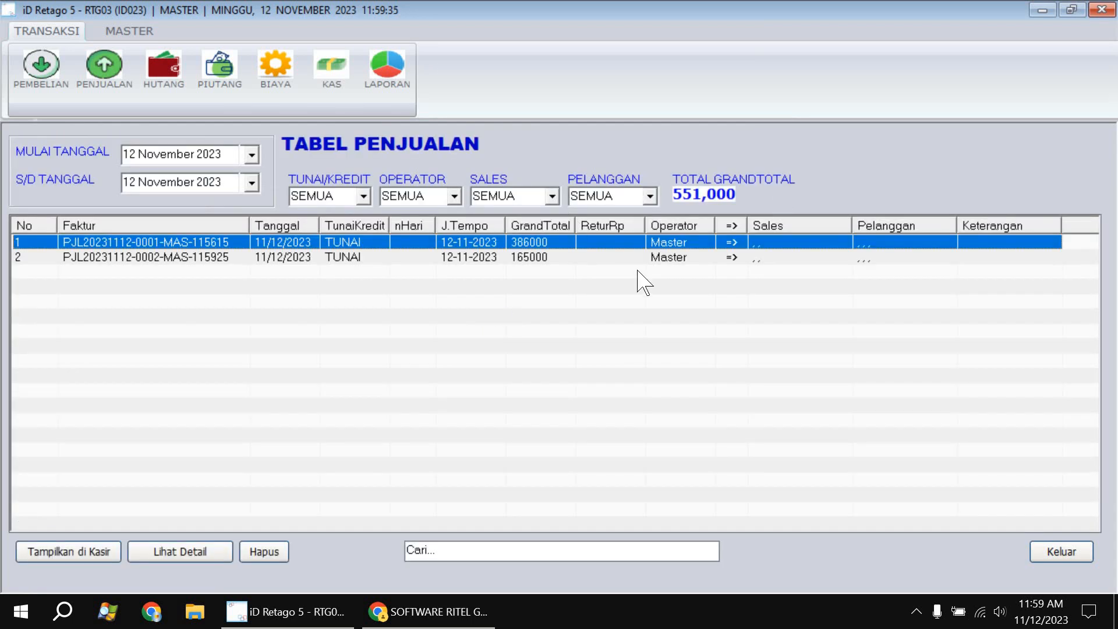
left_click(404, 82)
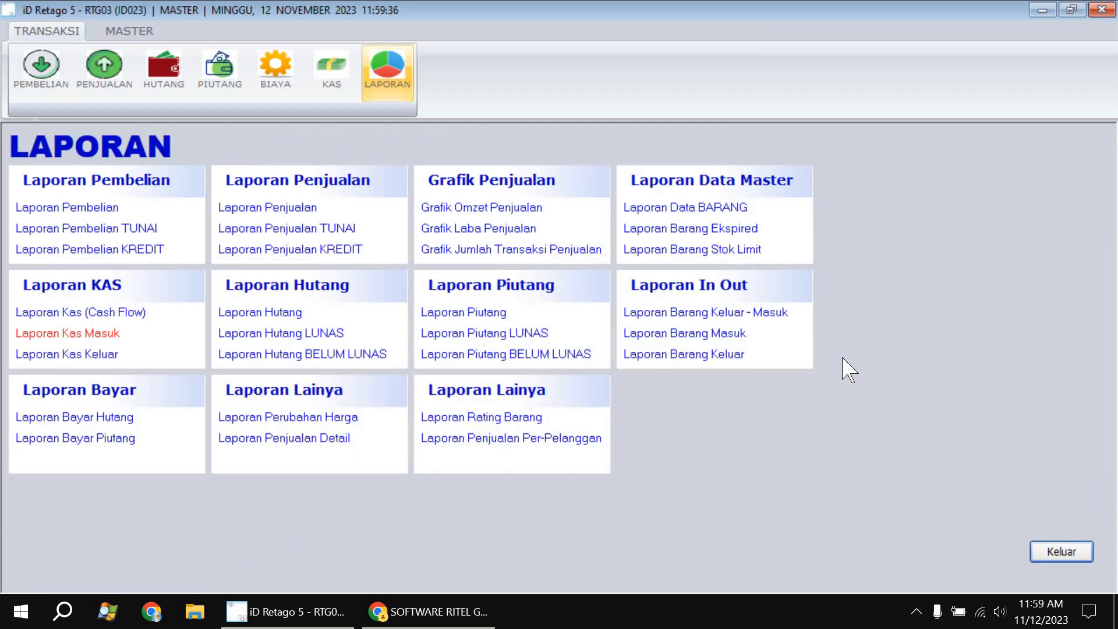
left_click(1044, 550)
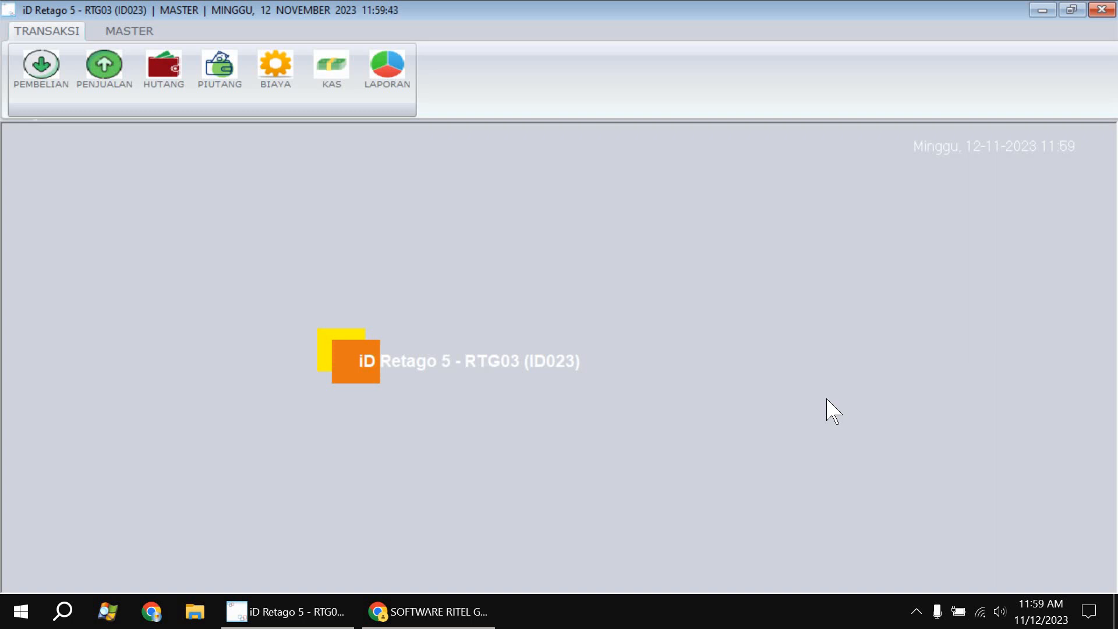
Go to the PENJUALAN menu, open the PENJUALAN [2] form, and close it again.
left_click(110, 87)
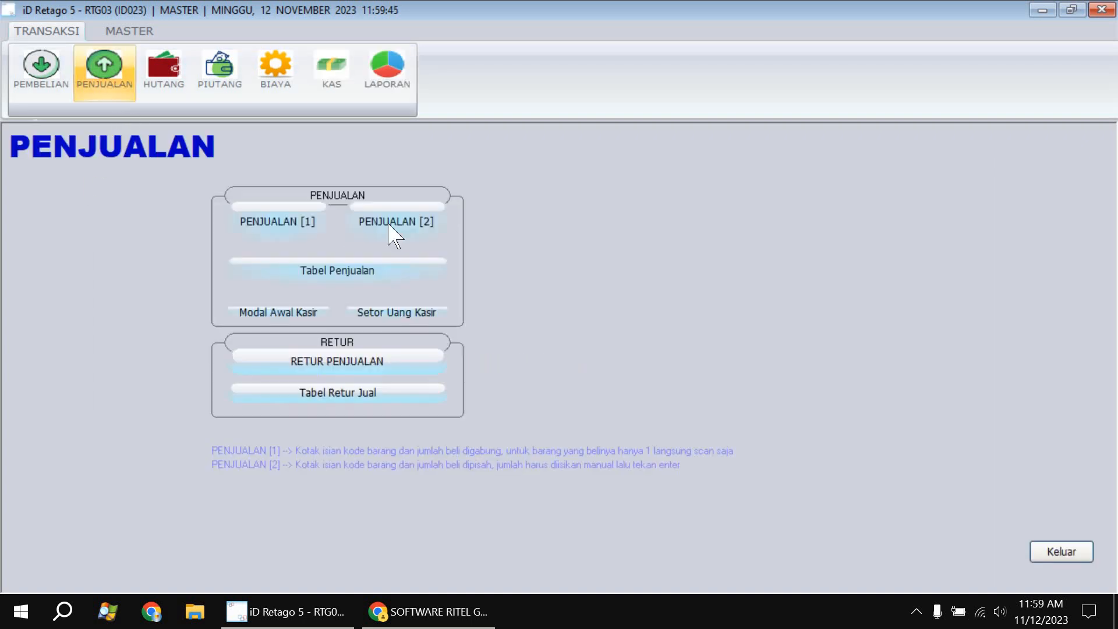
left_click(389, 227)
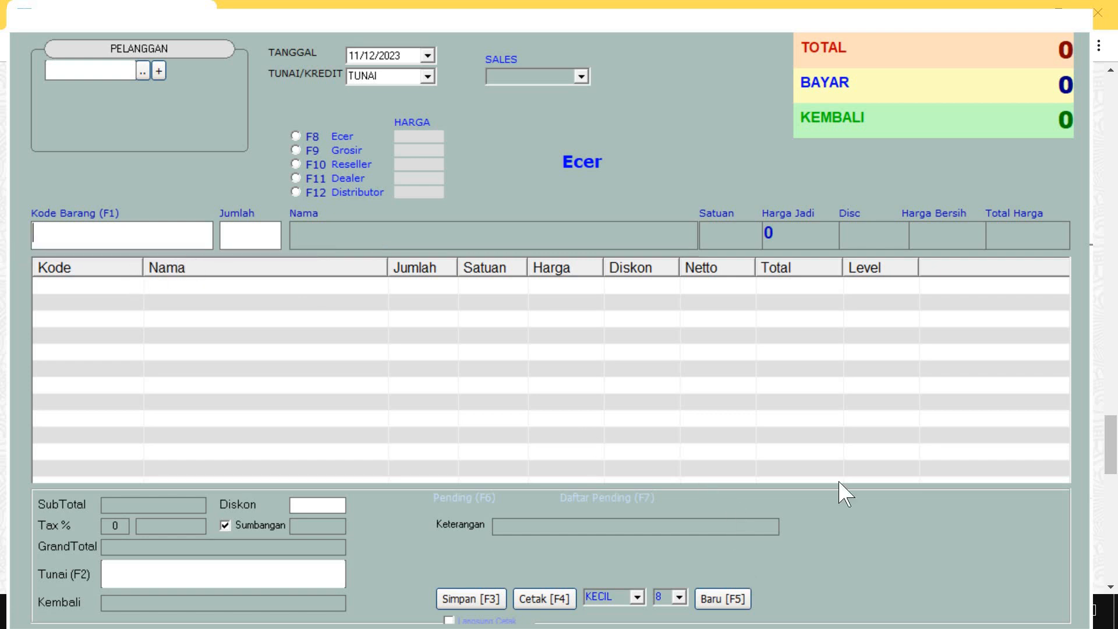
left_click(1076, 25)
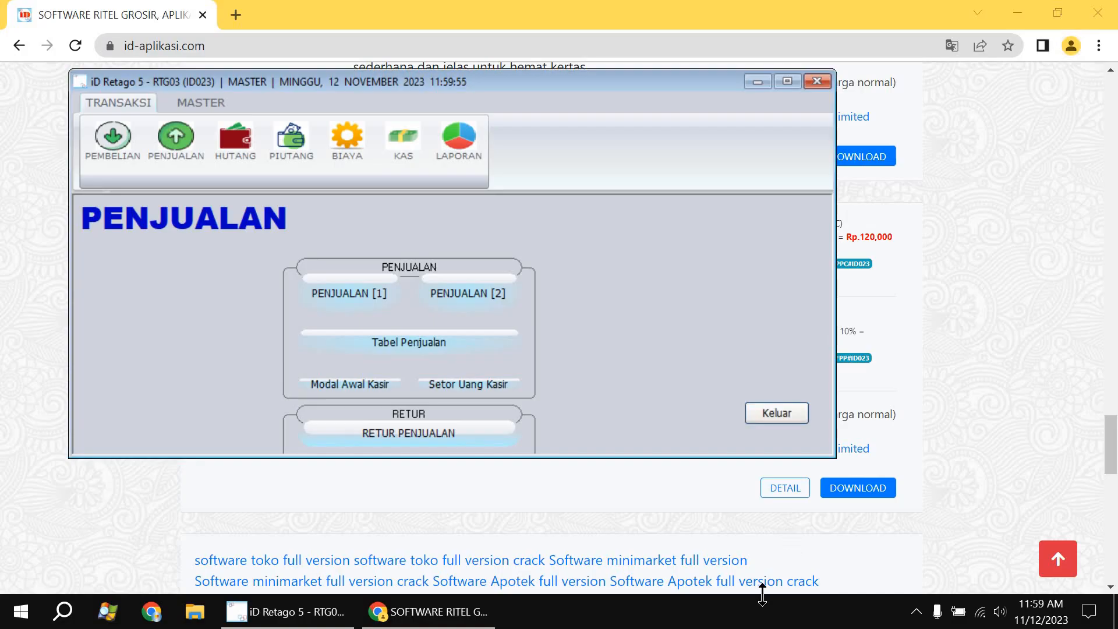
Browse the ID RETAGO 5 - RTG03 product page on the iD Aplikasi site, then go to KATALOG.
left_click(1010, 374)
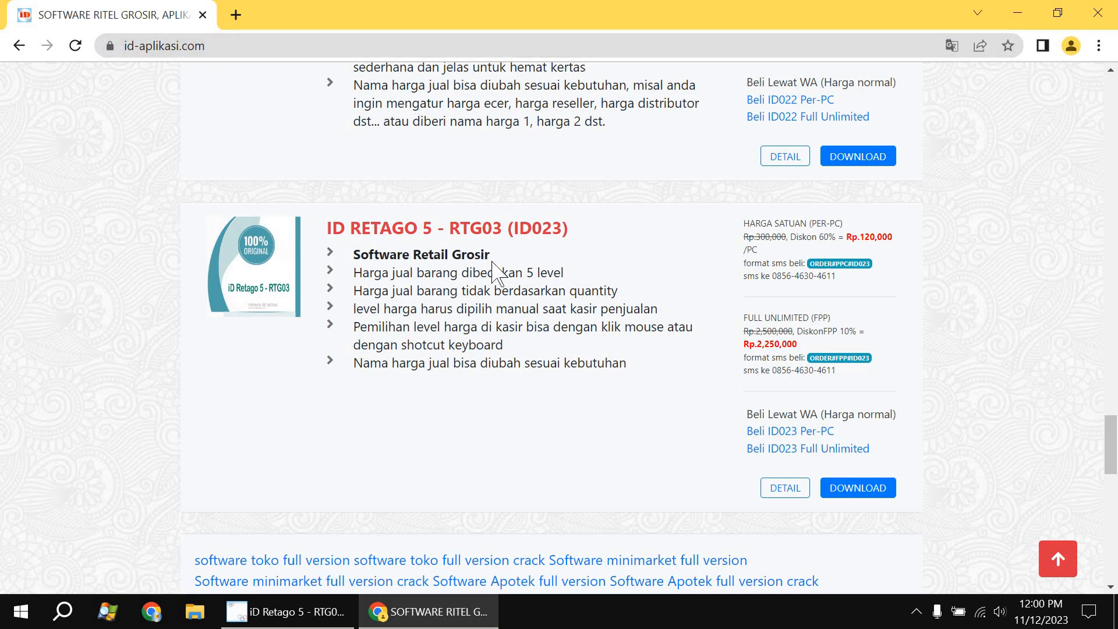
left_click(504, 233)
scroll(582, 291, "down", 8)
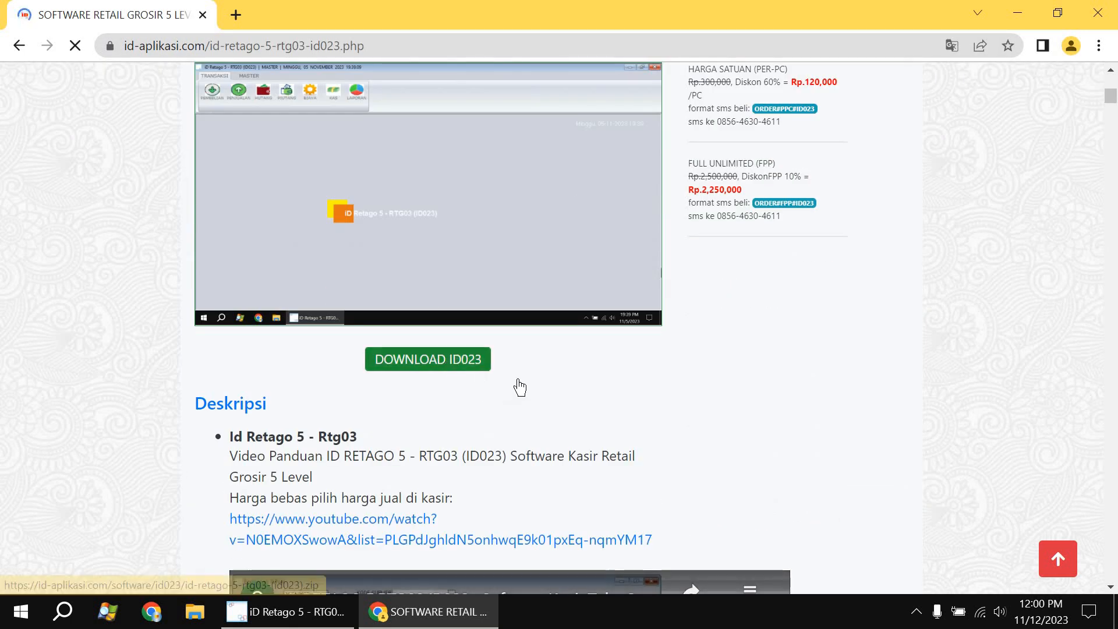
scroll(520, 387, "down", 12)
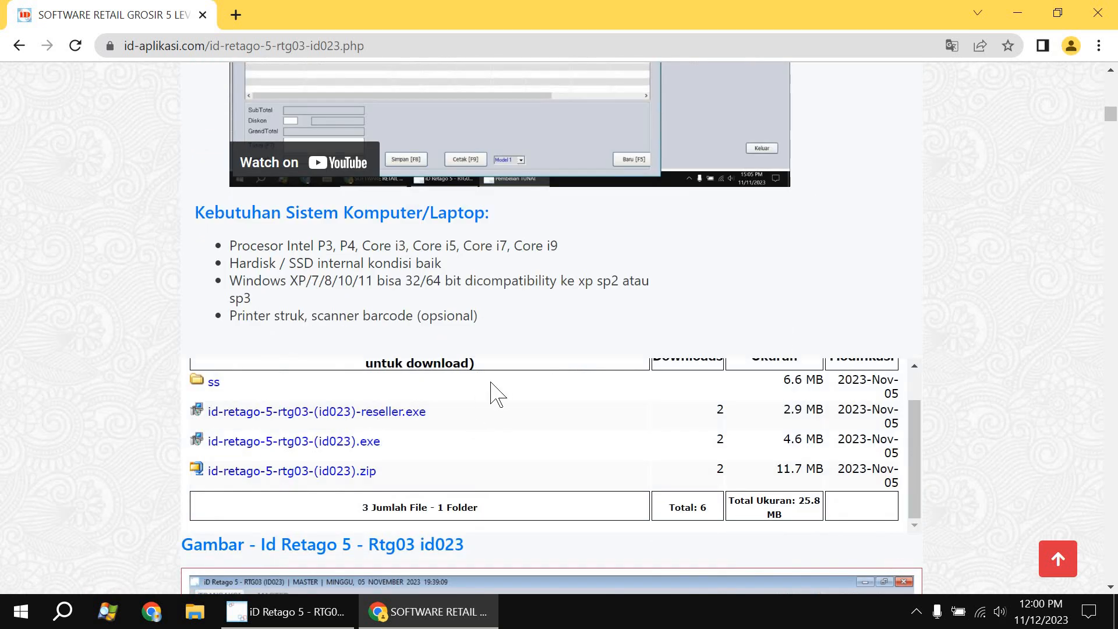
scroll(850, 324, "up", 20)
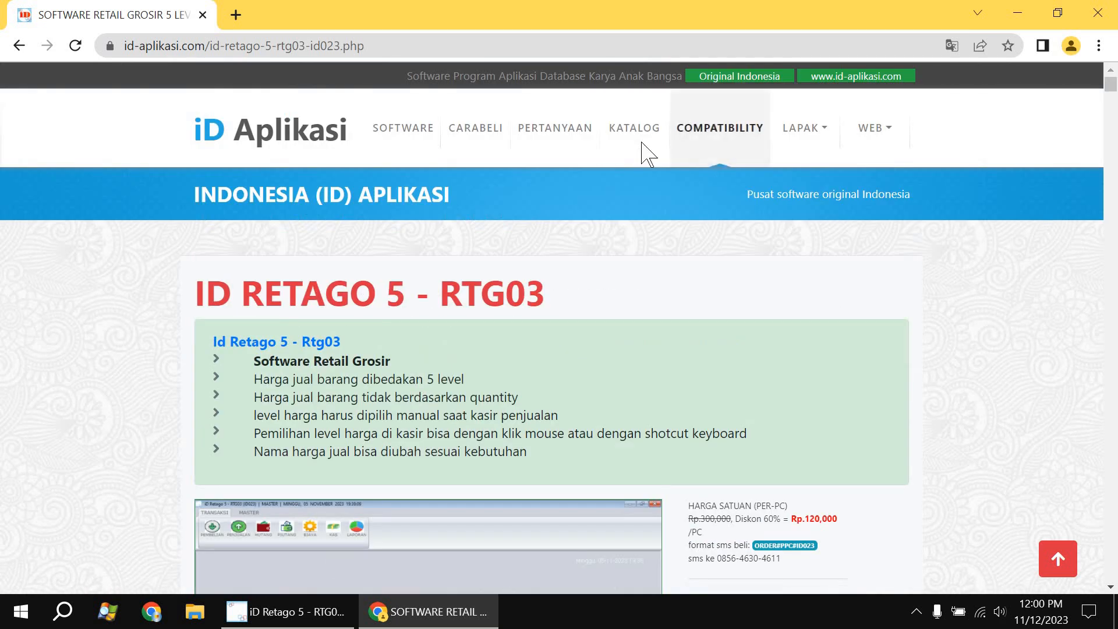
left_click(642, 153)
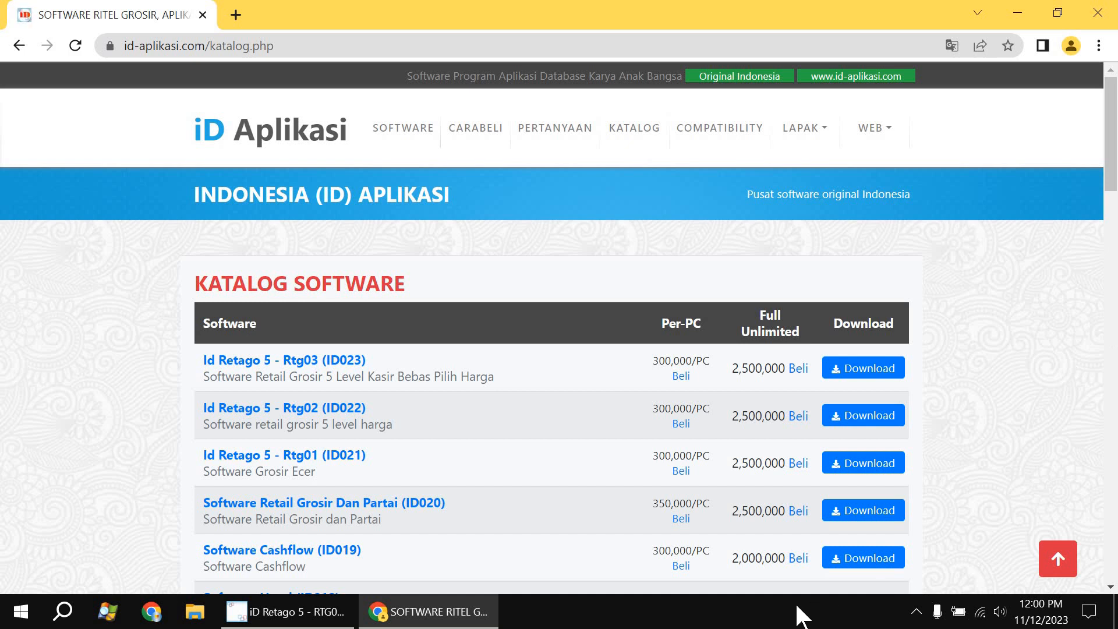